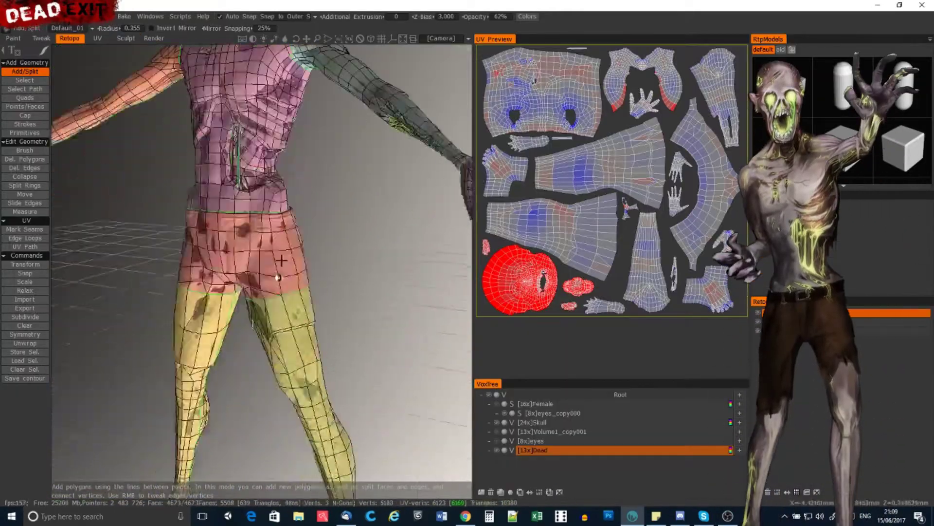
scroll(345, 335, "down", 5)
scroll(262, 243, "up", 8)
Frame the textured zombie's head from the front in the Paint room viewport.
left_click_drag(263, 244, 341, 209)
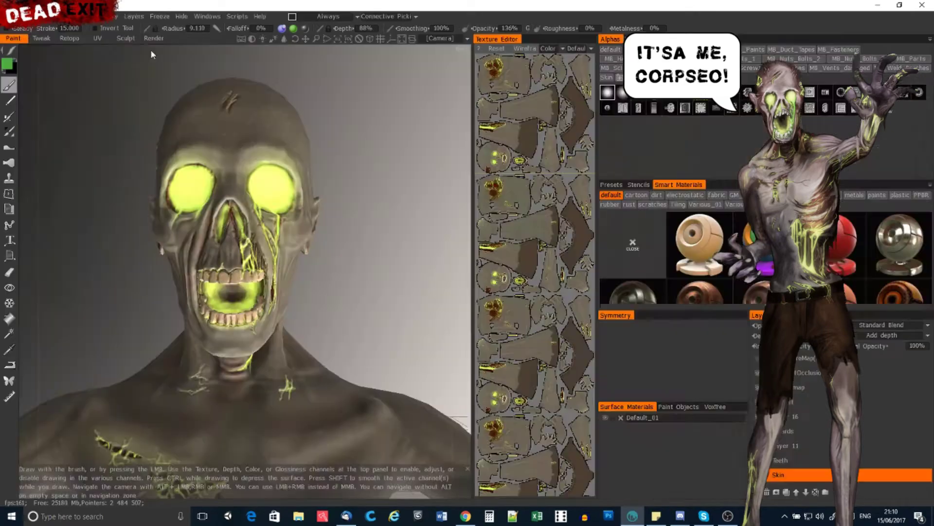
Paint thin glowing yellow veins over the skin, neck and forehead.
left_click_drag(78, 139, 197, 195)
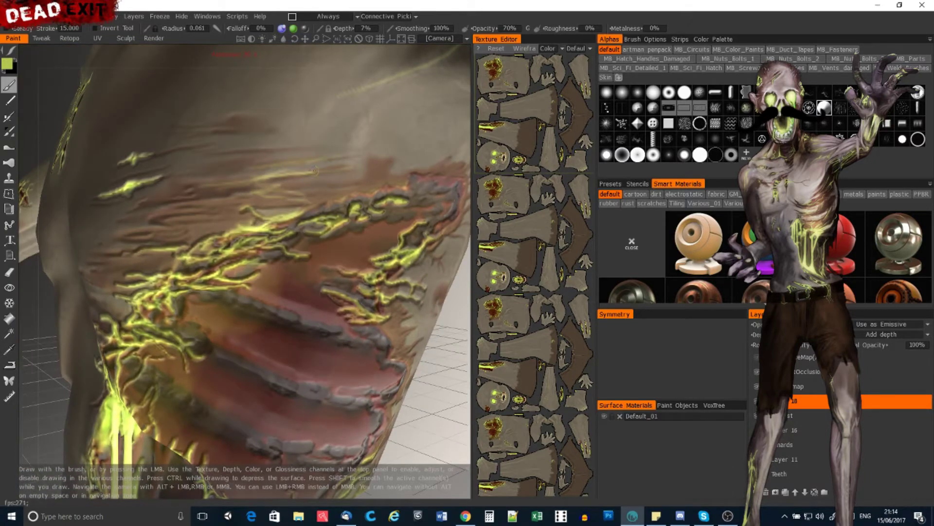
left_click_drag(315, 170, 240, 236)
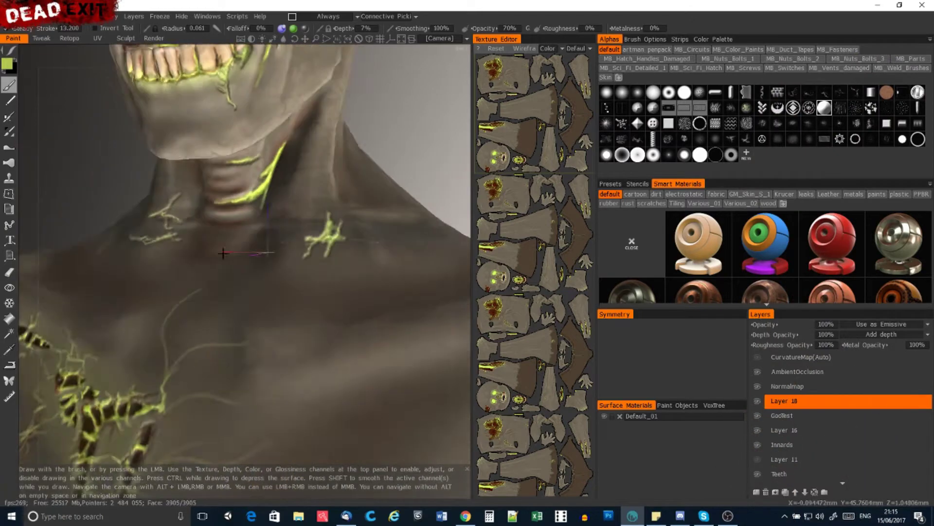
mouse_move(267, 203)
left_mouse_down()
mouse_move(265, 277)
mouse_move(244, 223)
left_mouse_up()
left_click_drag(343, 196, 186, 216)
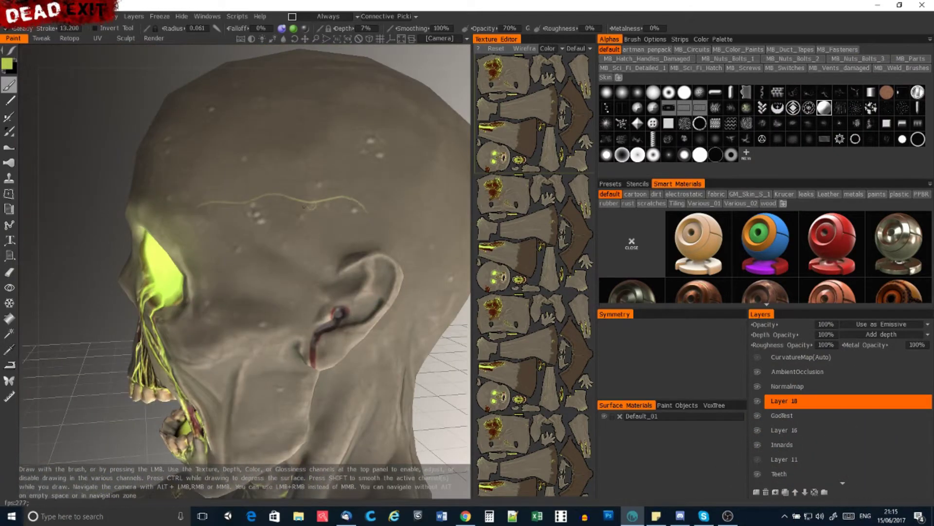
scroll(310, 222, "up", 3)
scroll(279, 276, "down", 2)
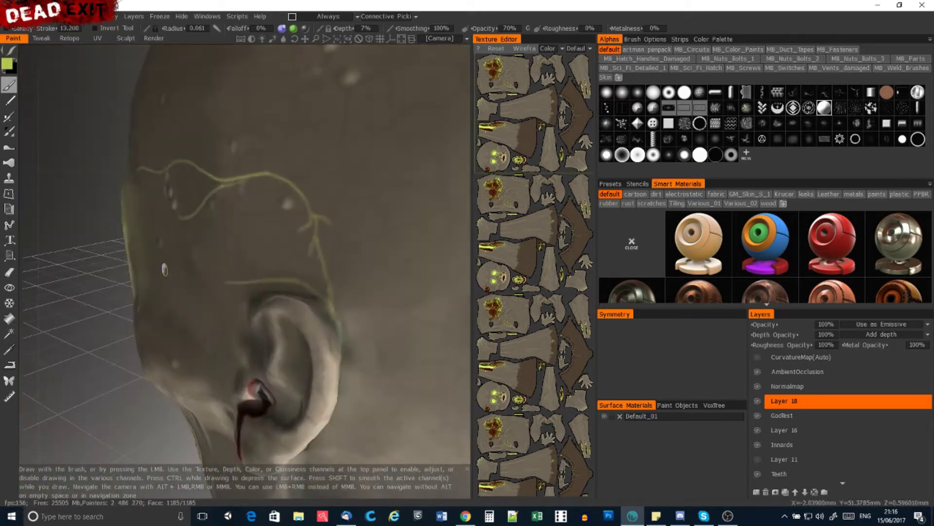
Orbit around the head to inspect the forehead veins, glowing eye socket and open mouth.
left_click_drag(279, 275, 370, 257)
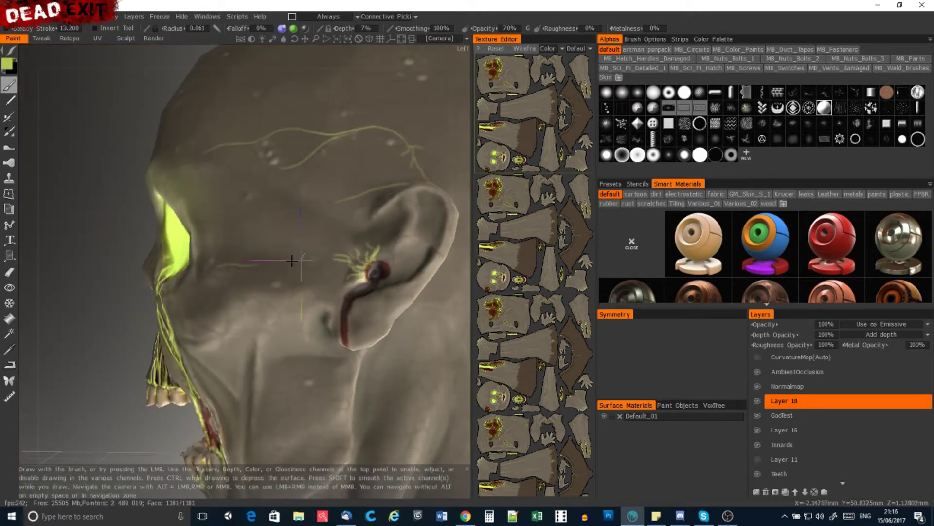
left_click_drag(292, 260, 309, 229)
scroll(306, 214, "up", 3)
scroll(271, 269, "down", 2)
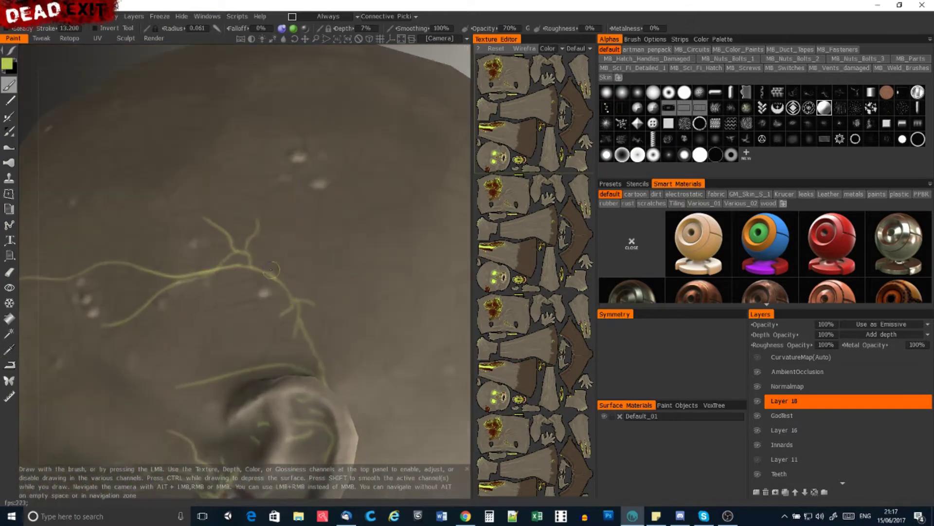
left_click_drag(259, 191, 386, 290)
left_click_drag(321, 224, 201, 148)
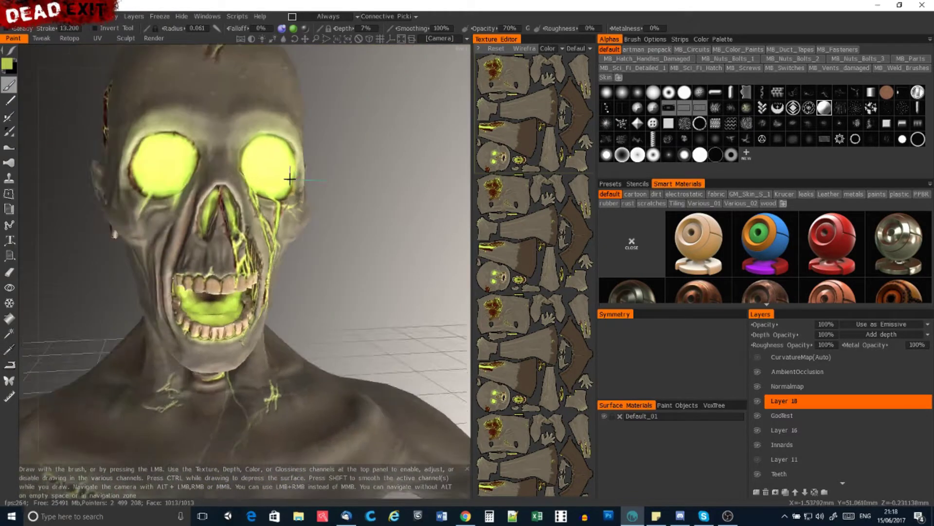
left_click_drag(209, 185, 242, 215)
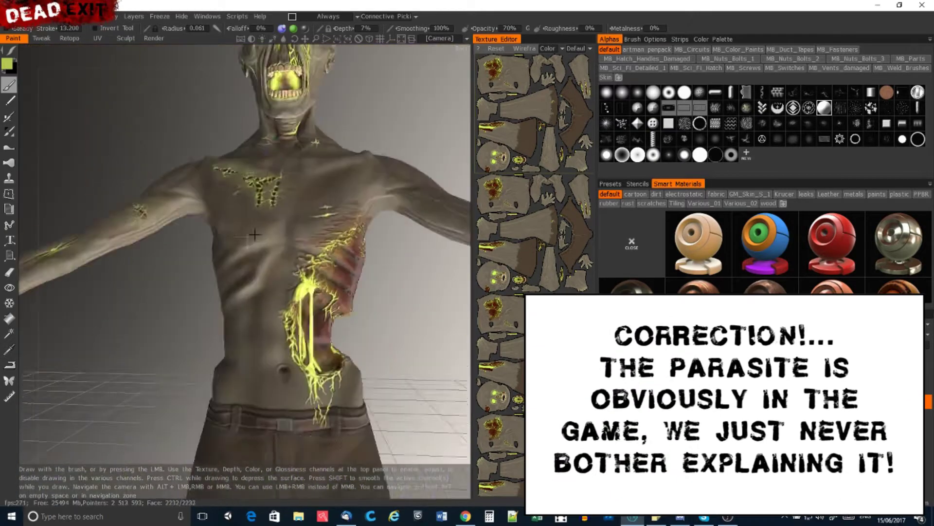
Orbit around the body to survey the belly, chest wound, arm and shoulder.
scroll(254, 234, "up", 5)
left_click_drag(263, 244, 251, 170)
scroll(251, 171, "down", 6)
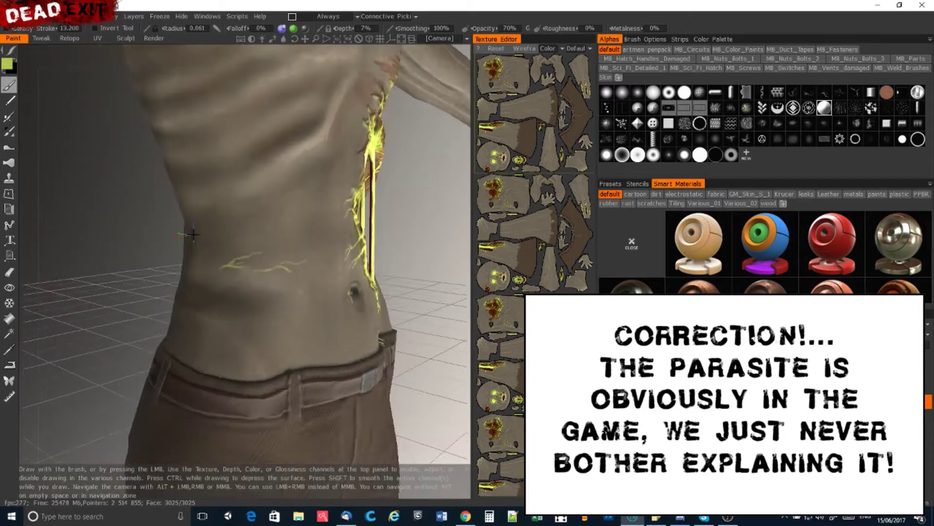
left_click_drag(192, 235, 244, 211)
scroll(259, 206, "up", 5)
left_click_drag(245, 169, 194, 218)
scroll(307, 200, "up", 3)
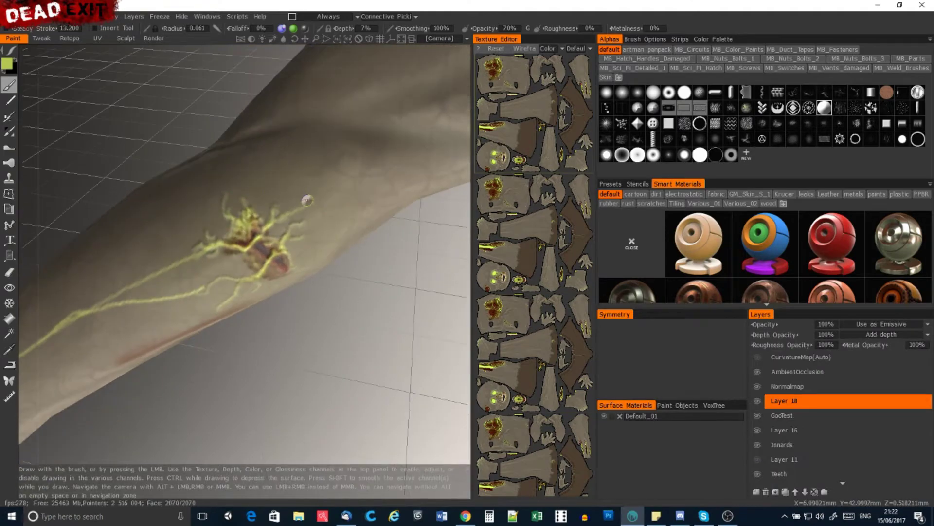
left_click_drag(253, 224, 288, 196)
scroll(279, 233, "down", 3)
scroll(279, 233, "up", 3)
scroll(285, 269, "up", 2)
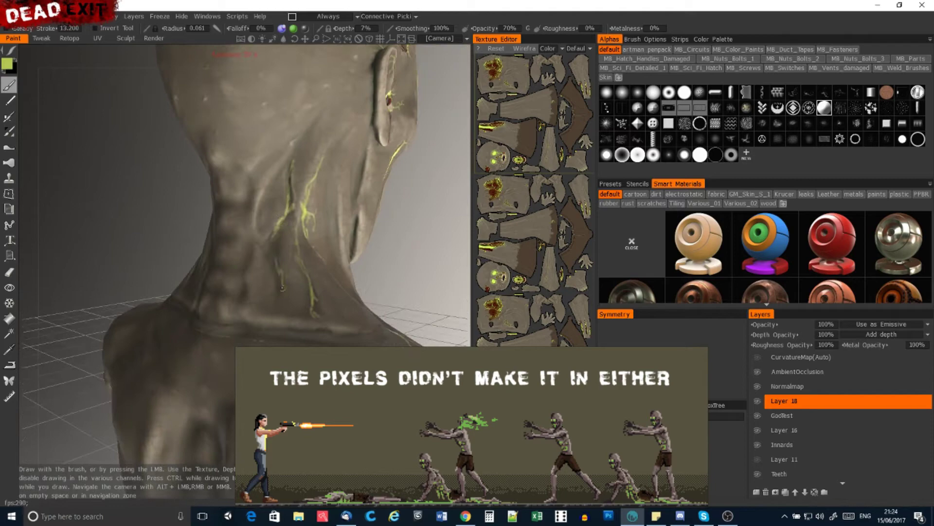
Paint a yellow vein stroke running down the back of the zombie's neck.
left_click_drag(282, 287, 266, 256)
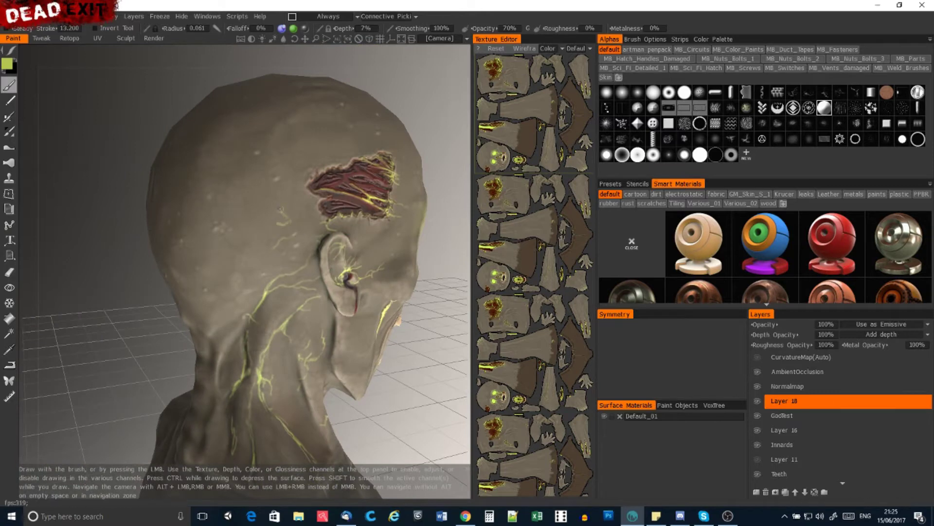
mouse_move(281, 209)
left_mouse_down()
mouse_move(246, 252)
mouse_move(279, 303)
mouse_move(235, 263)
left_mouse_up()
left_click_drag(235, 304, 238, 351)
left_click_drag(239, 352, 278, 260)
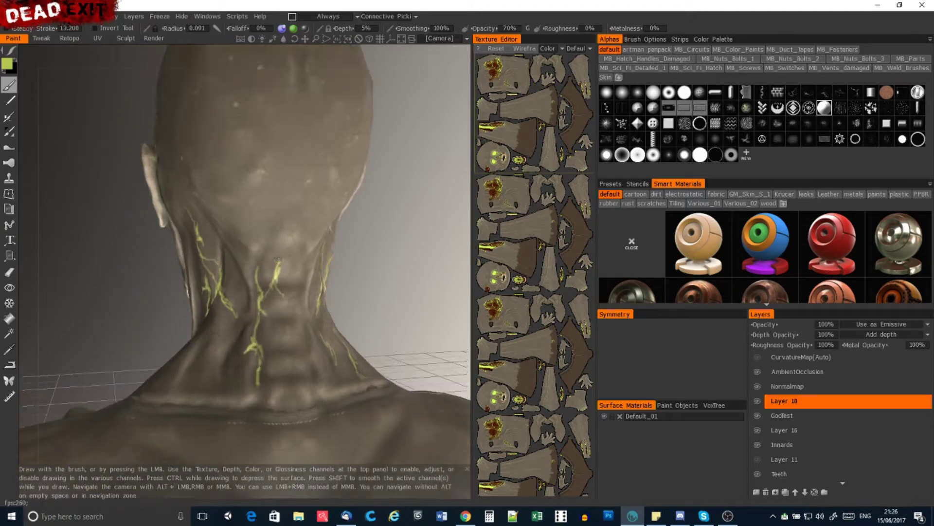
mouse_move(271, 222)
left_mouse_down()
mouse_move(329, 119)
mouse_move(259, 303)
left_mouse_up()
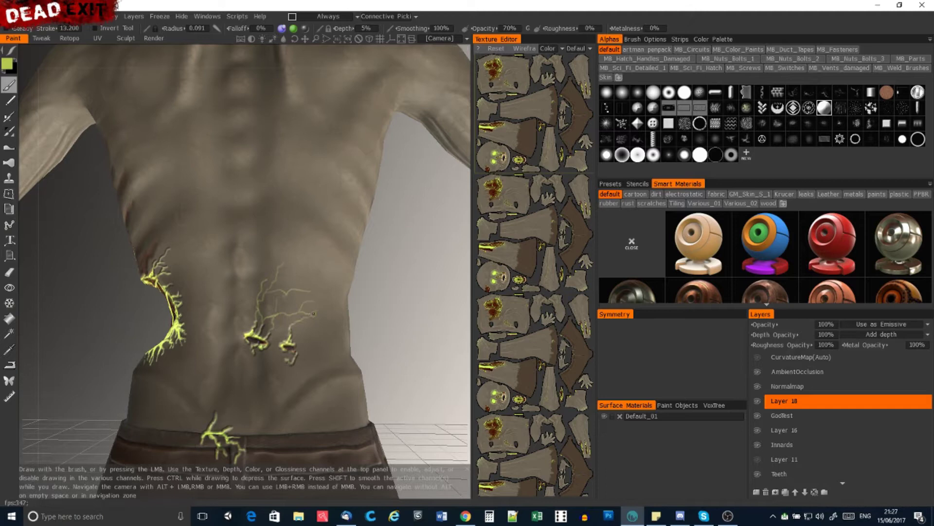
Turn the torso to bring the left flank wound above the belt into close view.
left_click_drag(174, 309, 191, 313)
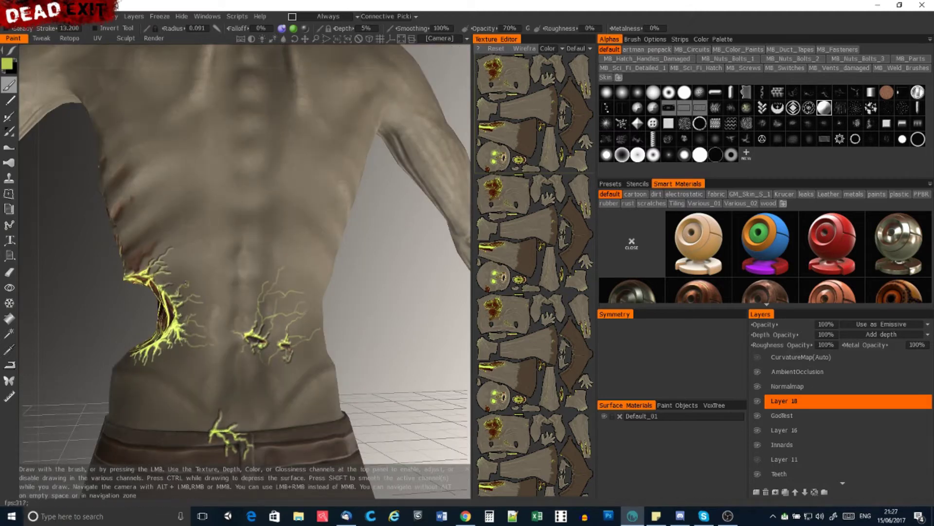
scroll(173, 268, "up", 3)
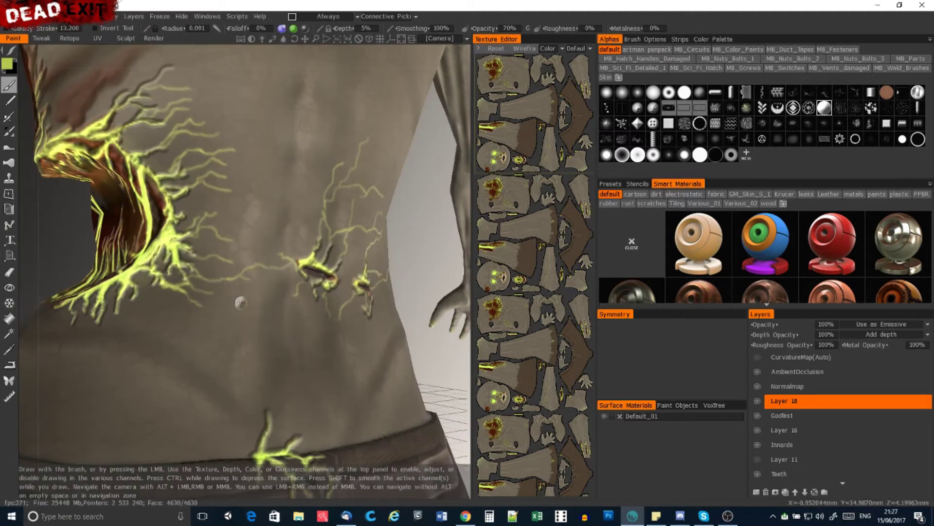
left_click_drag(240, 302, 187, 302)
left_click_drag(271, 411, 273, 301)
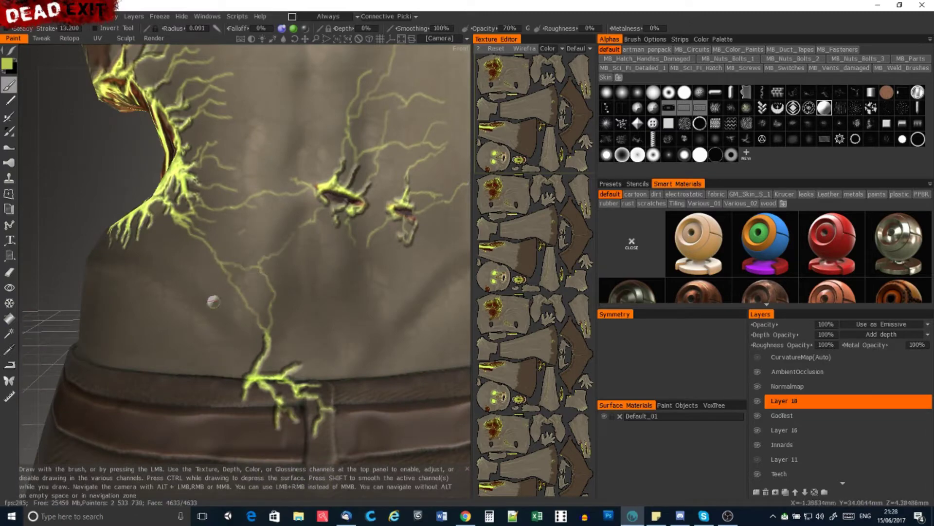
mouse_move(158, 263)
left_mouse_down()
mouse_move(133, 251)
mouse_move(173, 258)
left_mouse_up()
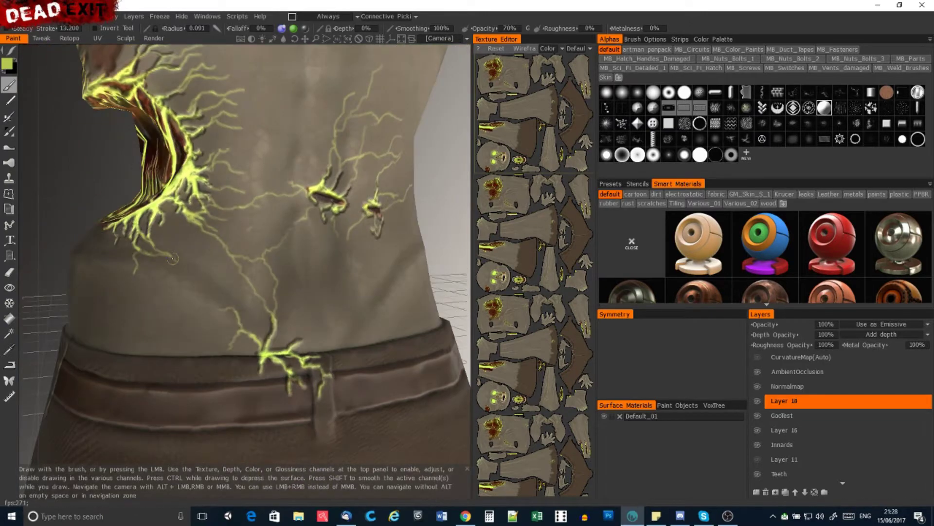
mouse_move(224, 285)
left_mouse_down()
mouse_move(309, 223)
mouse_move(333, 156)
mouse_move(176, 327)
left_mouse_up()
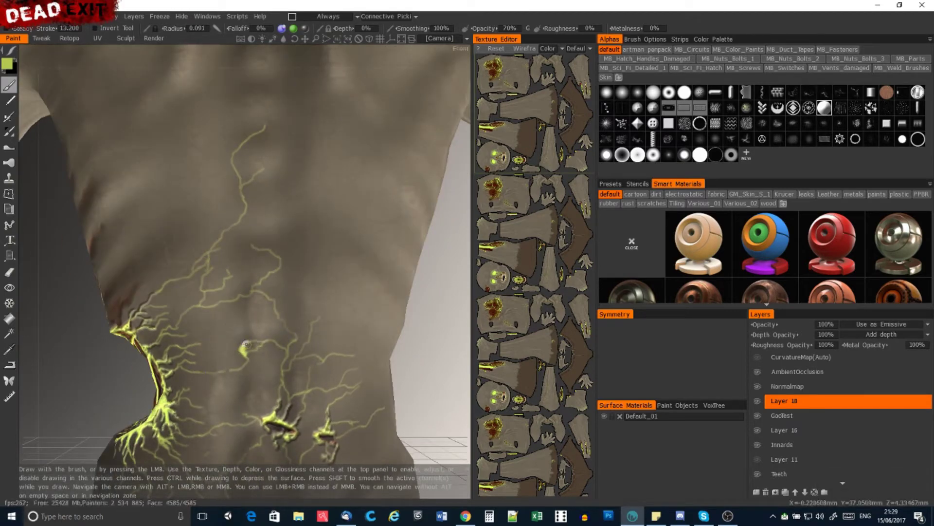
left_click_drag(214, 344, 249, 250)
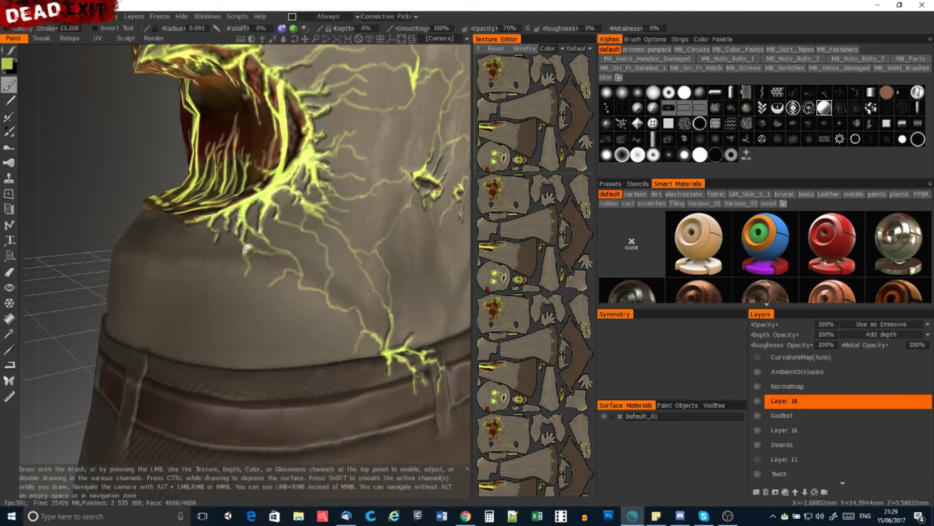
left_click_drag(244, 371, 229, 251)
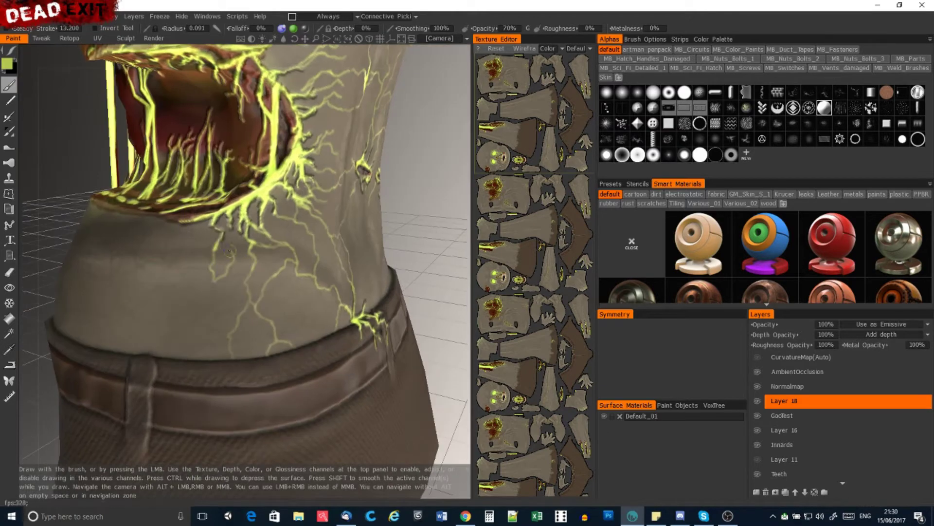
left_click_drag(169, 338, 269, 256)
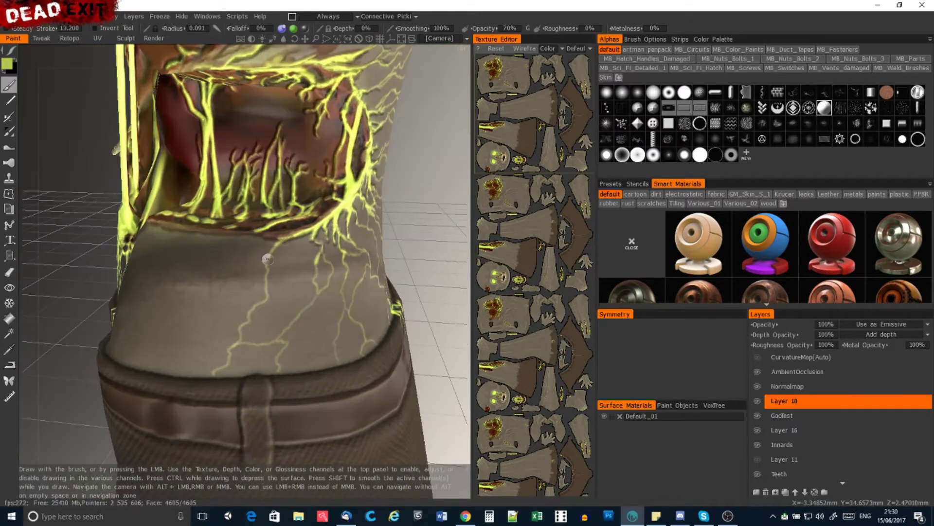
Orbit around from the chest to the zombie's back.
scroll(268, 259, "down", 5)
scroll(261, 307, "up", 5)
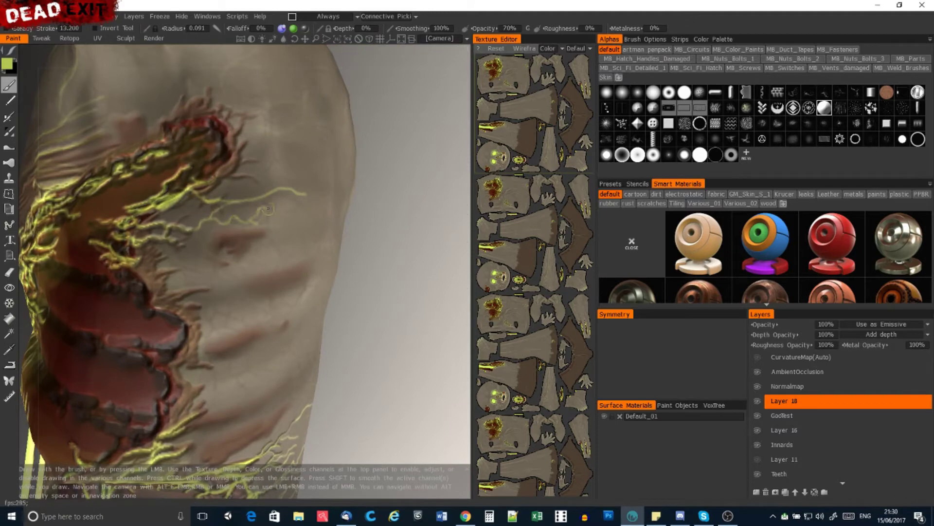
scroll(268, 209, "down", 3)
left_click_drag(268, 208, 153, 221)
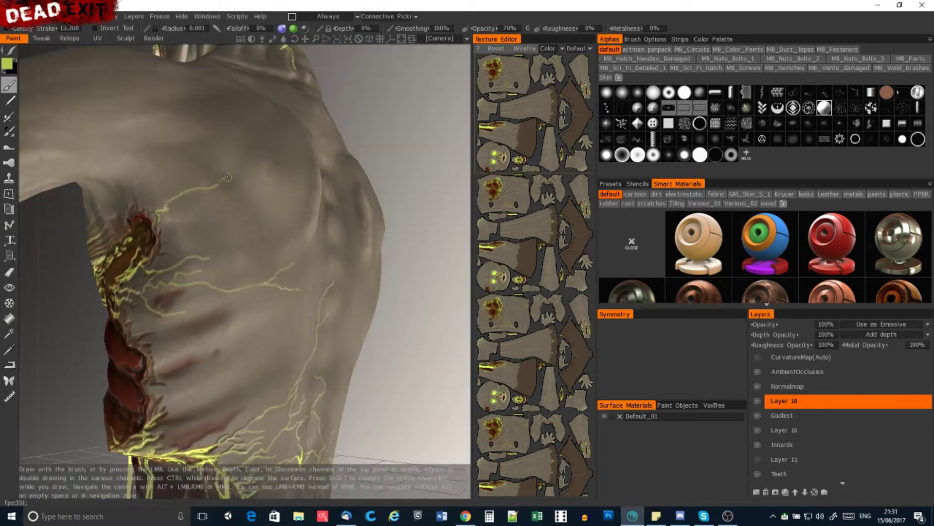
scroll(217, 197, "up", 3)
scroll(165, 229, "down", 3)
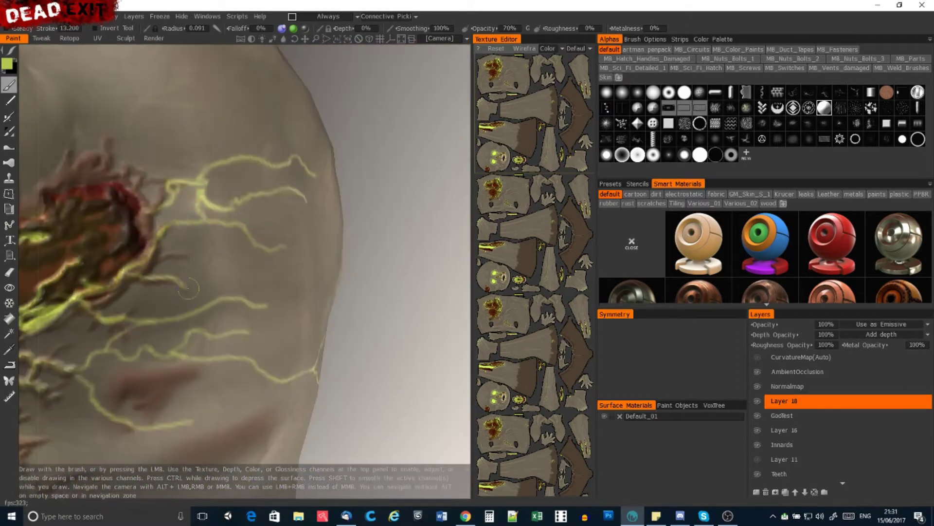
left_click_drag(165, 229, 266, 264)
scroll(266, 264, "up", 3)
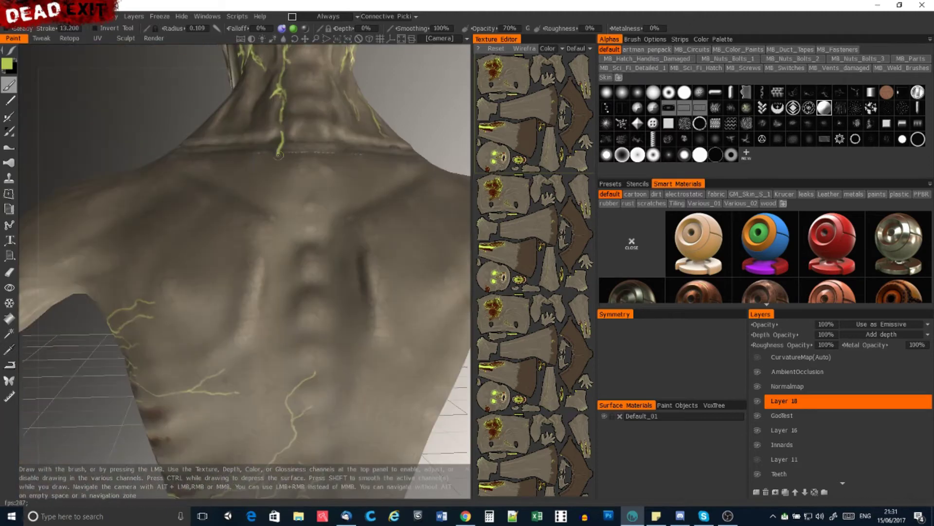
Paint a vein across the upper back, then inspect the glowing shoulder veins and belly.
mouse_move(283, 175)
left_mouse_down()
mouse_move(304, 229)
mouse_move(267, 254)
mouse_move(247, 164)
left_mouse_up()
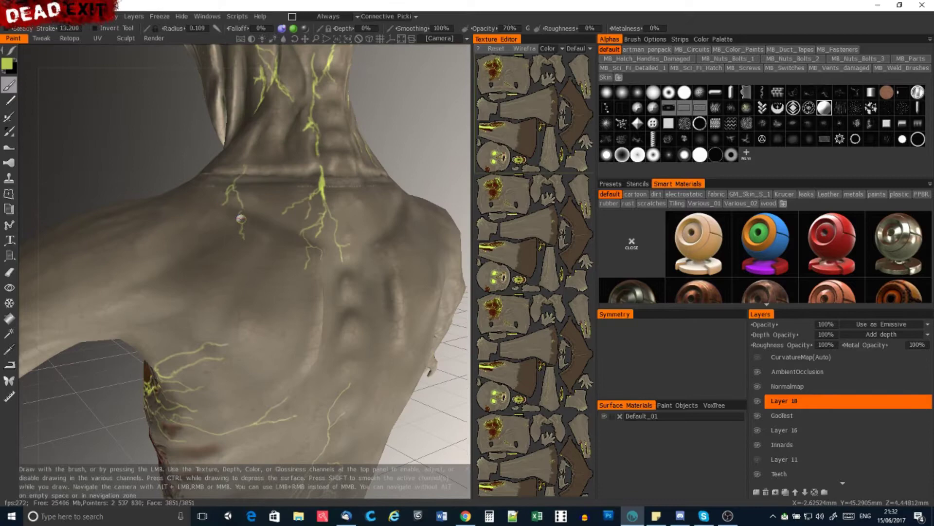
mouse_move(241, 218)
left_mouse_down()
mouse_move(113, 311)
mouse_move(249, 241)
mouse_move(243, 280)
mouse_move(241, 221)
left_mouse_up()
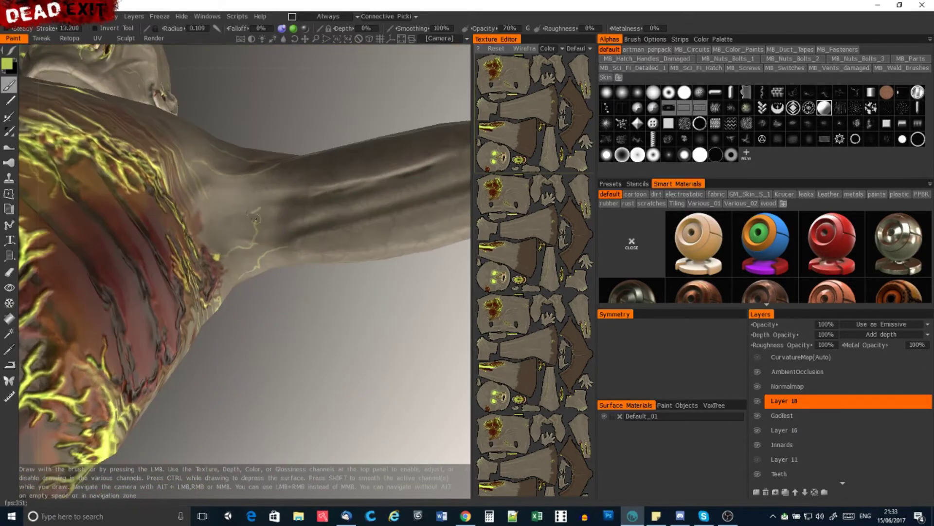
left_click_drag(323, 200, 287, 250)
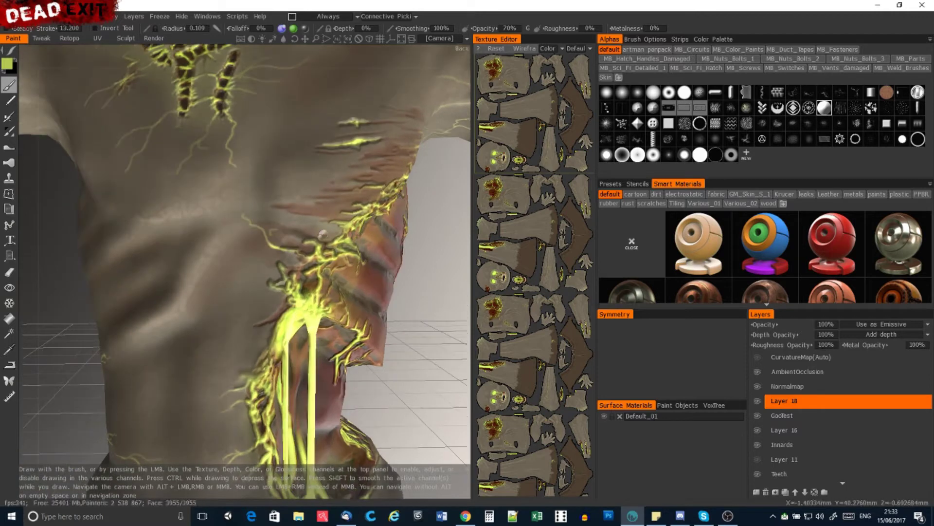
left_click_drag(207, 270, 330, 236)
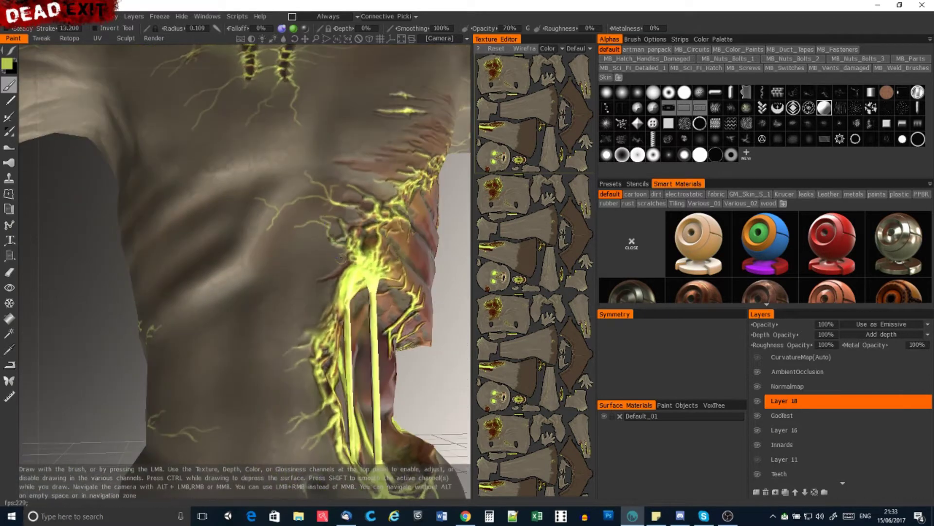
left_click_drag(308, 308, 295, 225)
left_click_drag(138, 223, 412, 256)
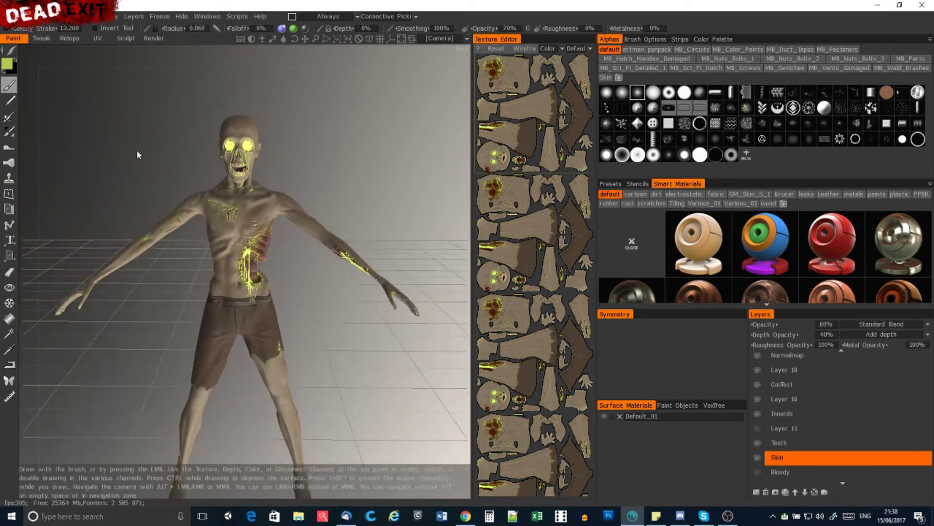
Export the zombie's textures, including Dead_Export_Normal.png, from the File menu.
left_click(7, 16)
left_click(41, 139)
key("Escape")
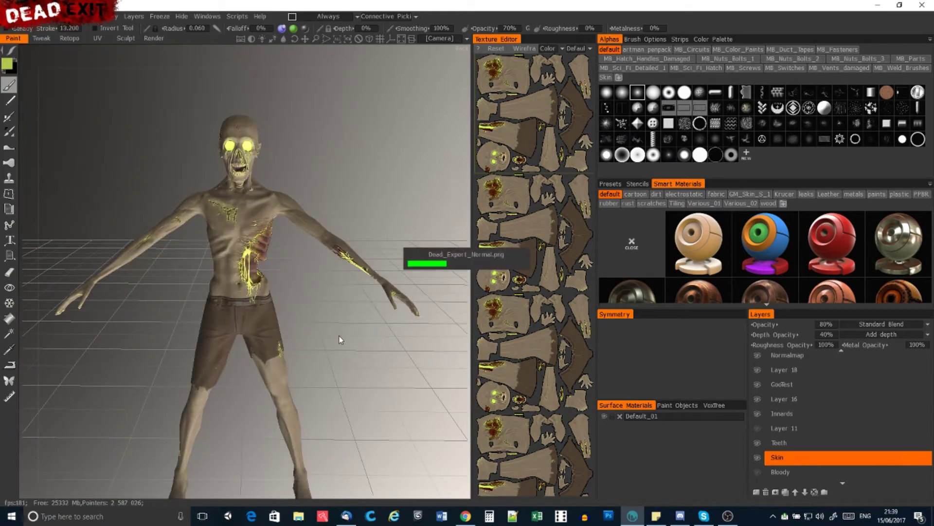
scroll(357, 288, "up", 2)
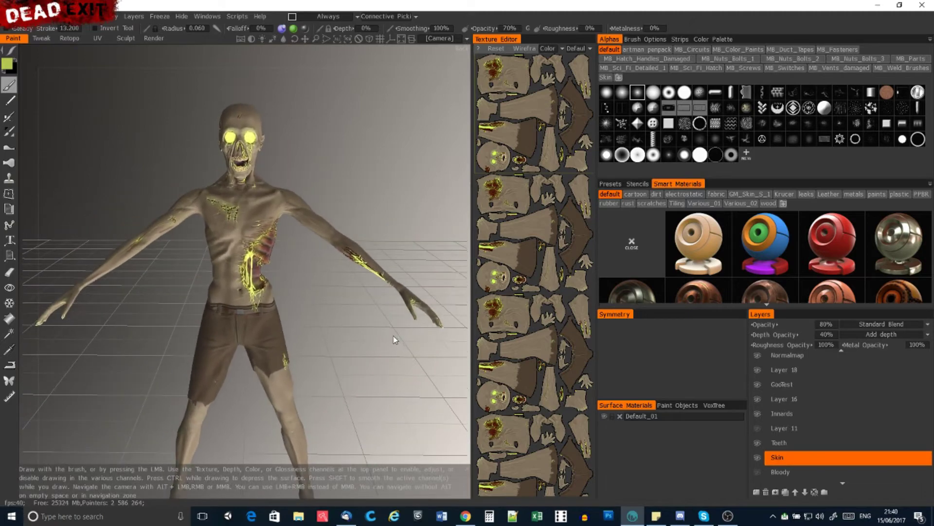
scroll(384, 324, "up", 3)
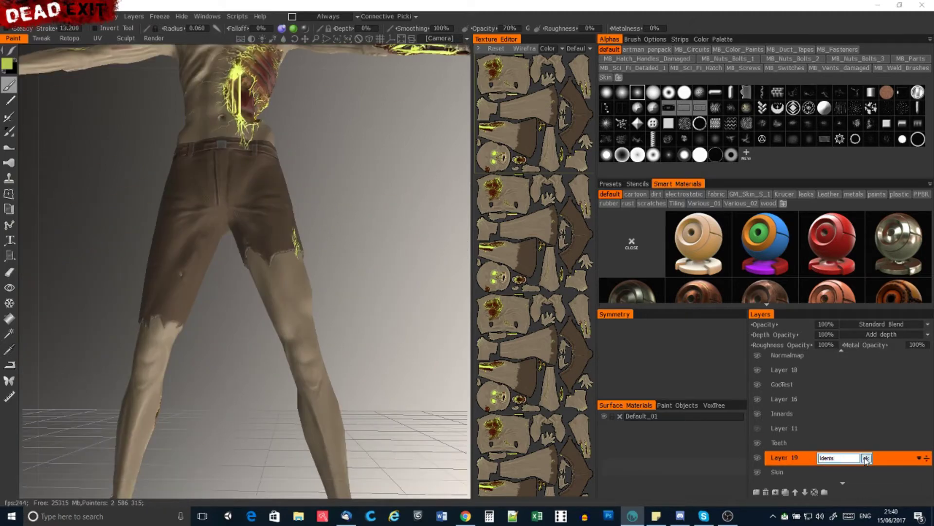
Name the new layer above Skin 'Idents' and pick a dark brush colour.
left_click(866, 459)
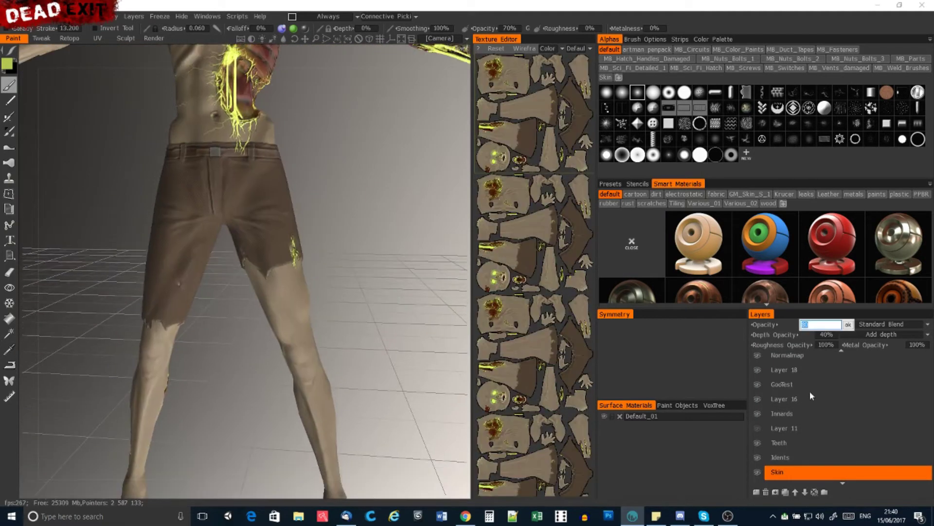
right_click(810, 395)
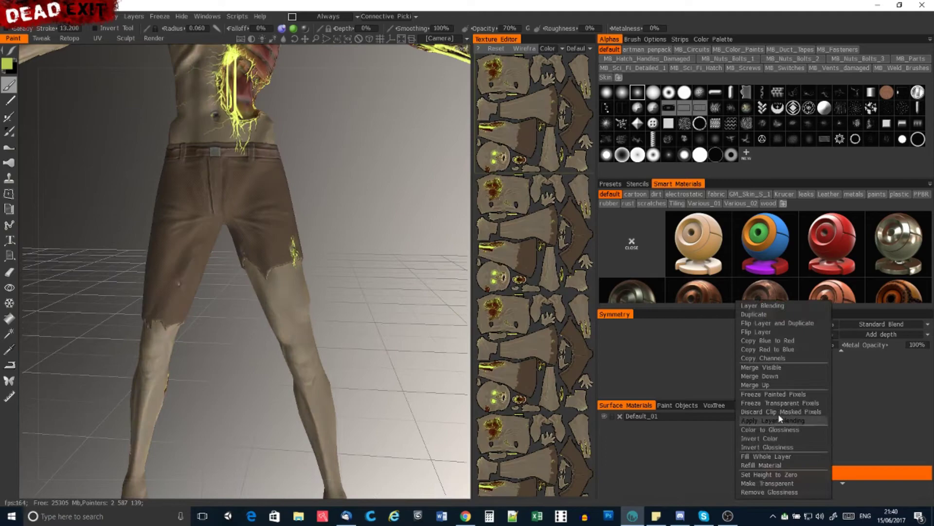
left_click(770, 403)
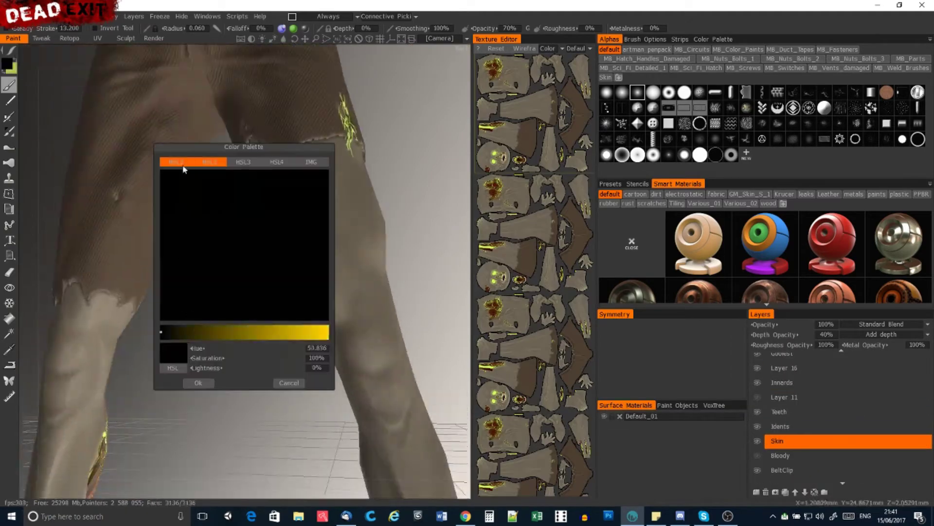
left_click(177, 333)
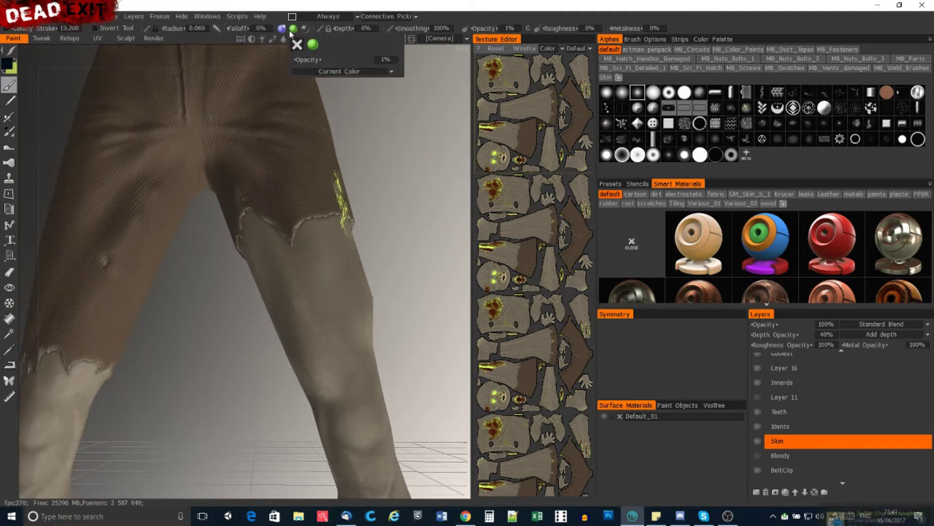
Delete the stray Layer 20.
left_click(774, 398)
scroll(773, 398, "up", 2)
left_click(766, 399)
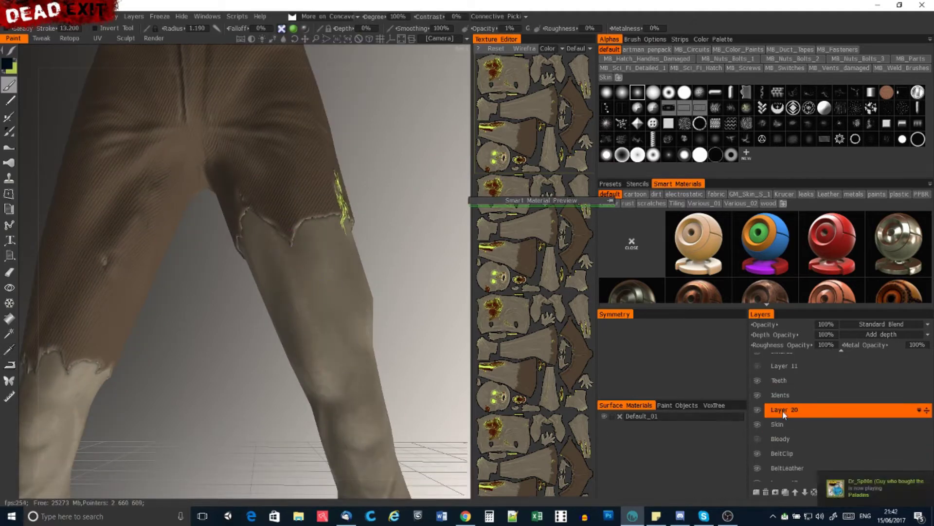
key("Delete")
Orbit from the leg up over the torso to the zombie's upper back on the Idents layer.
left_click_drag(381, 172, 356, 22)
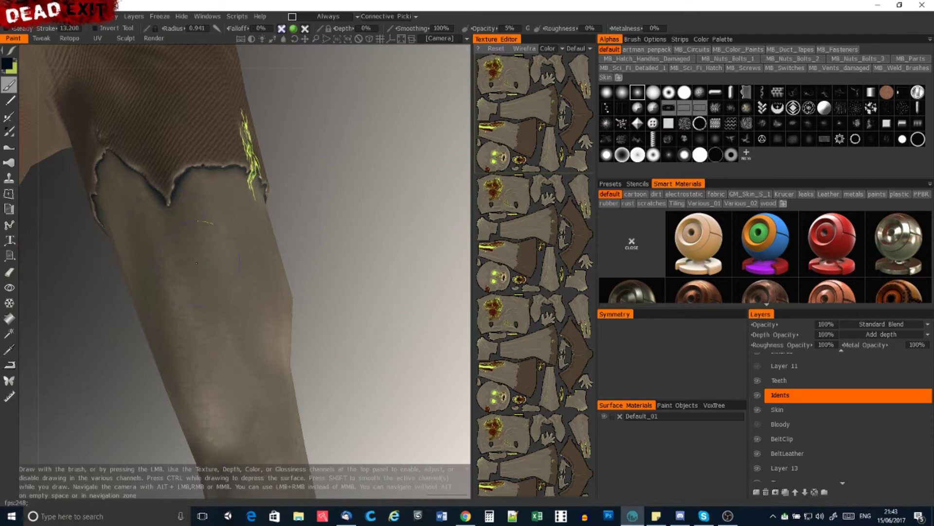
left_click_drag(196, 325, 236, 154)
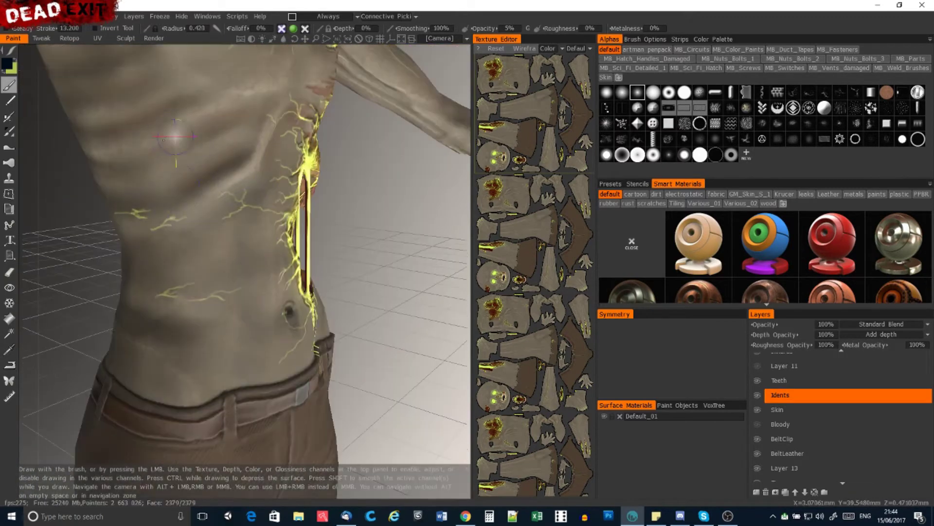
left_click_drag(176, 137, 222, 220)
left_click_drag(128, 290, 191, 220)
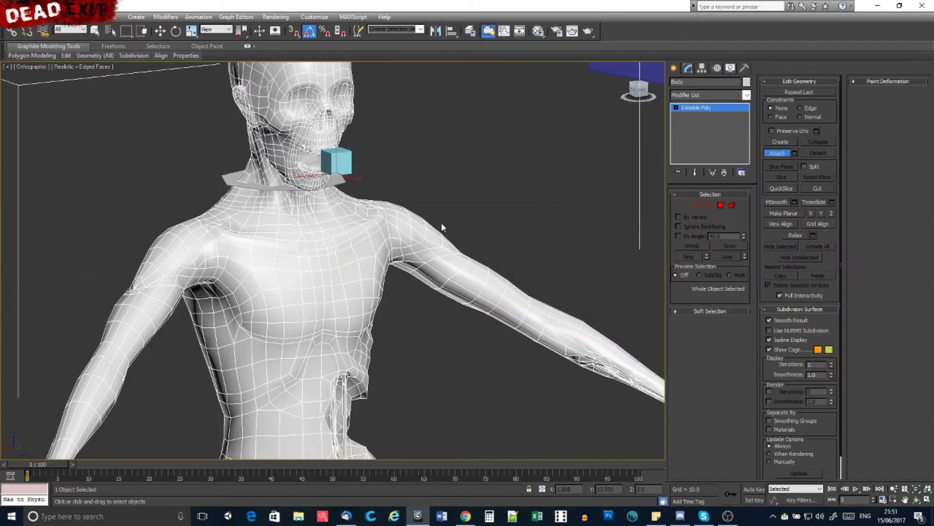
Scale up and reposition the Body's vertices so the legs fit the biped skeleton.
scroll(513, 245, "up", 5)
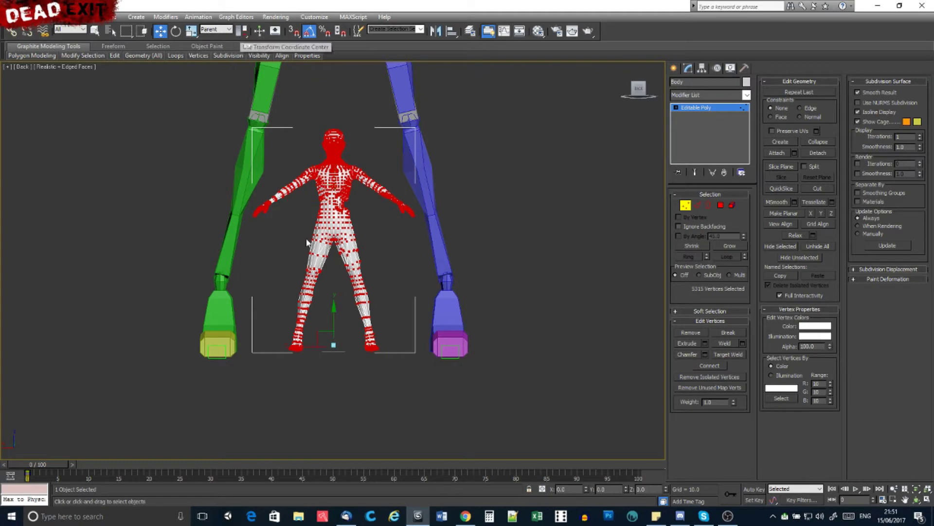
left_click_drag(333, 342, 286, 383)
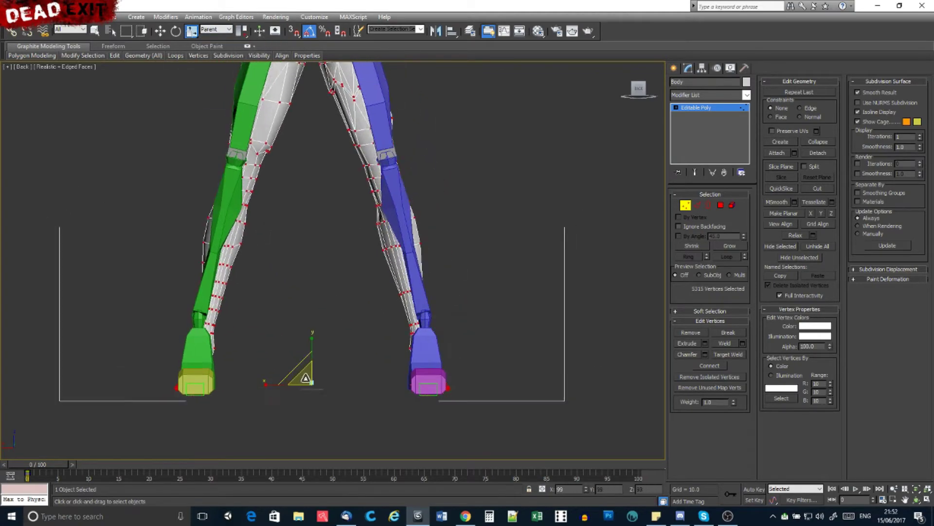
key("w")
scroll(416, 305, "up", 5)
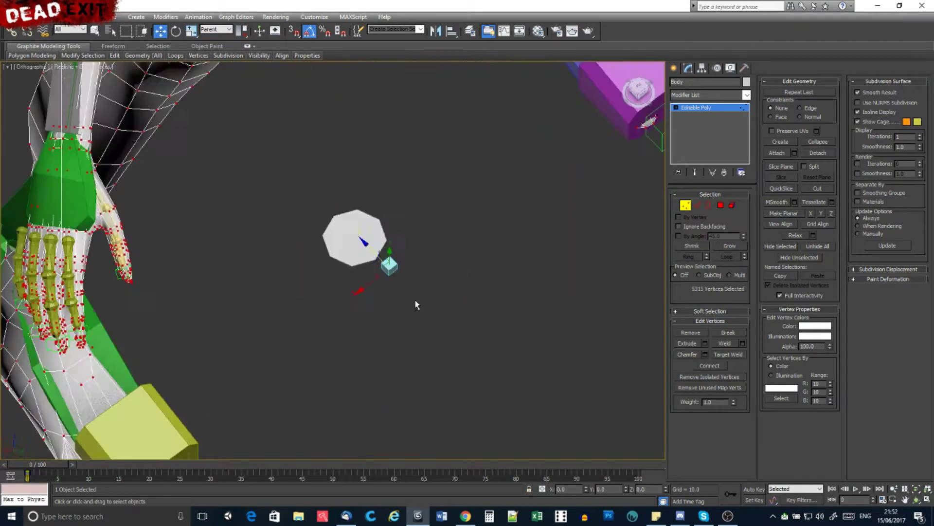
scroll(416, 304, "down", 4)
key("r")
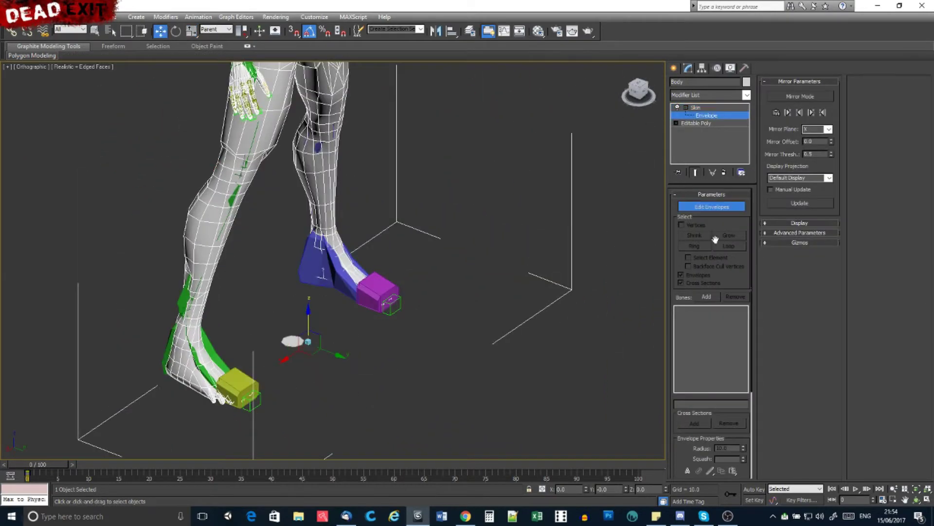
Add every Bip002 bone to the body's Skin modifier.
left_click(707, 296)
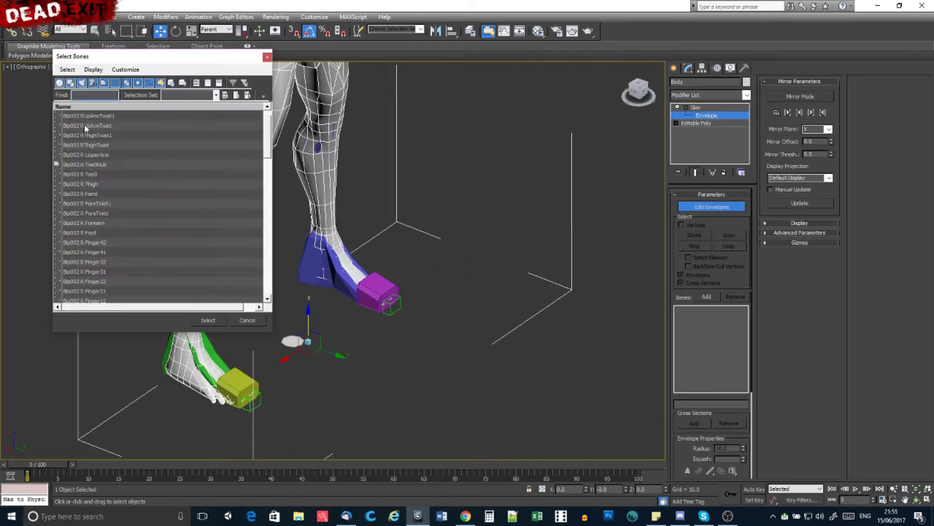
key("ctrl+a")
left_click(208, 319)
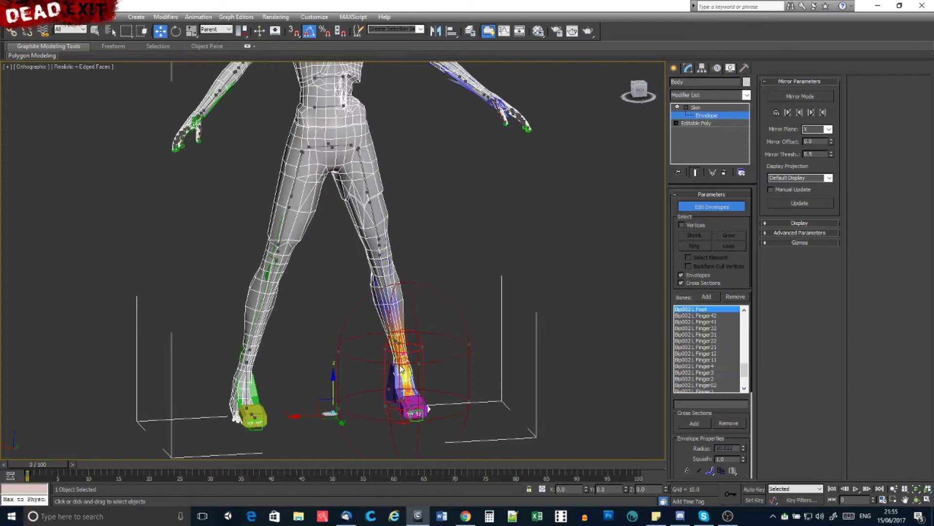
Select the biped bones of the rig to pose the hand.
left_click(400, 369)
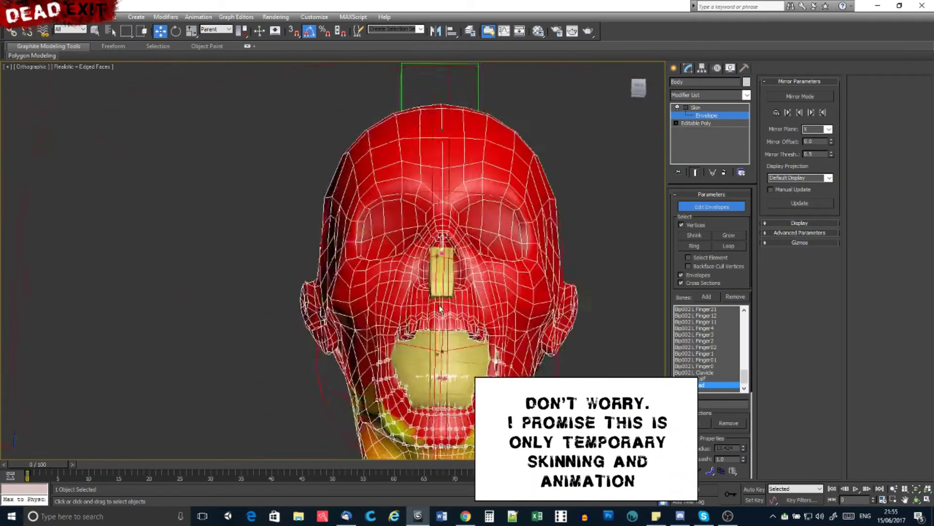
left_click_drag(554, 285, 241, 346)
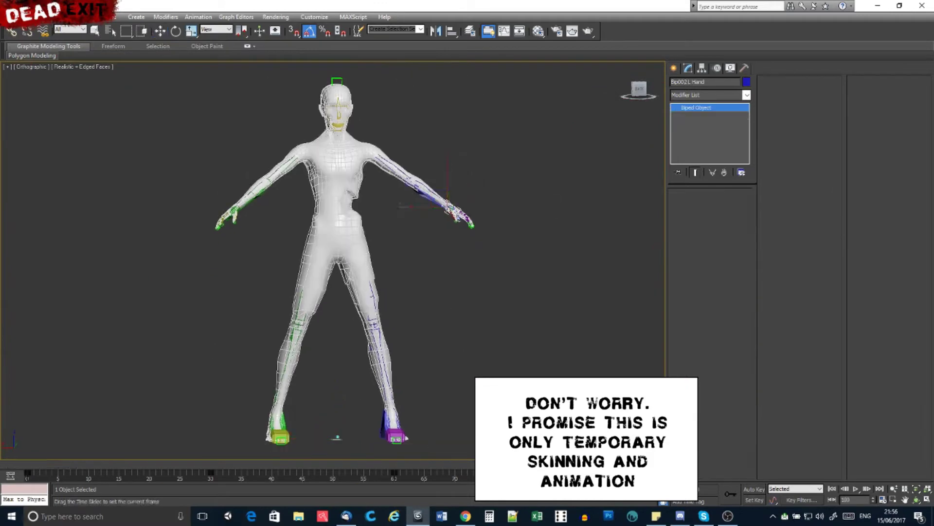
key("w")
key("ctrl+a")
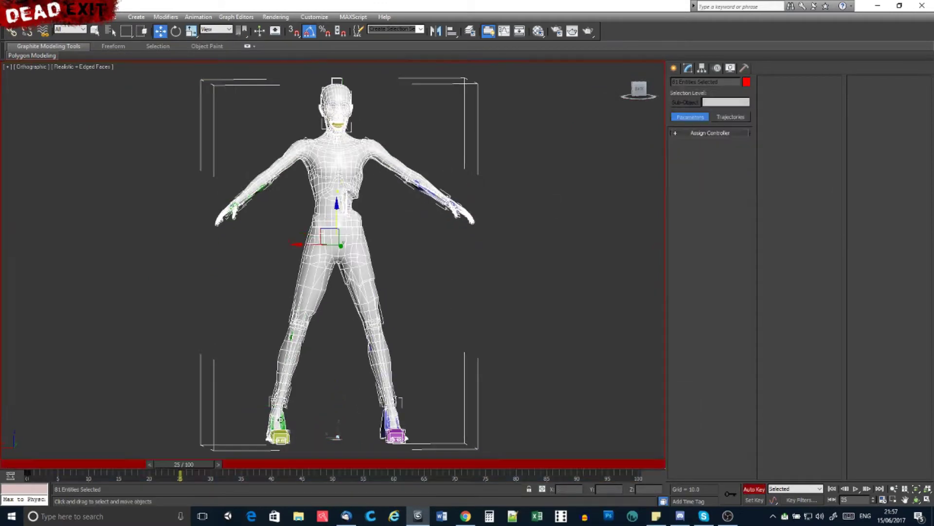
left_click(305, 421)
left_click(306, 423)
left_click(710, 320)
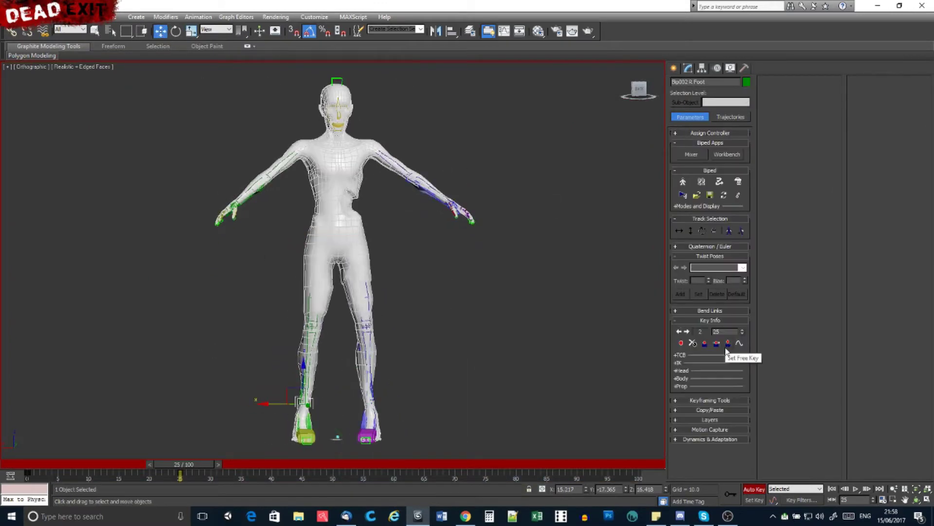
left_click_drag(292, 146, 217, 144)
left_click_drag(292, 195, 202, 254)
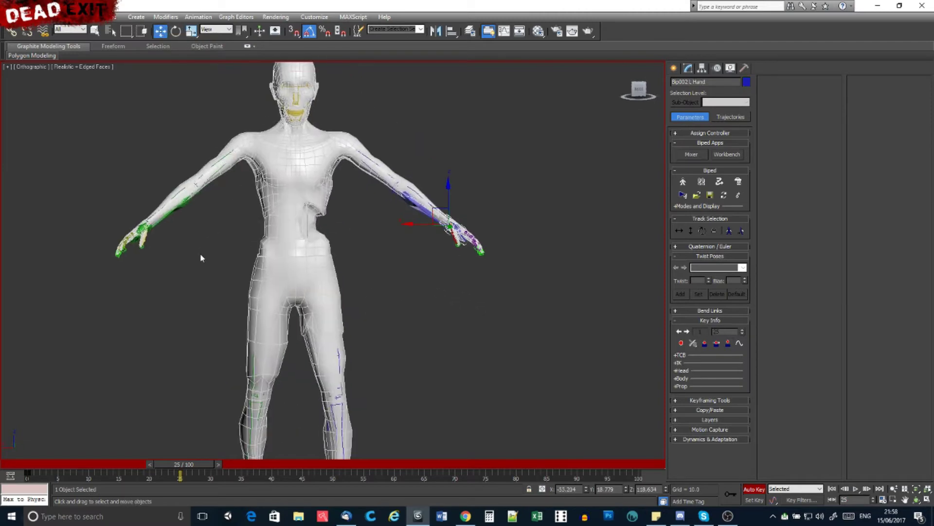
left_click(402, 299)
scroll(399, 273, "up", 3)
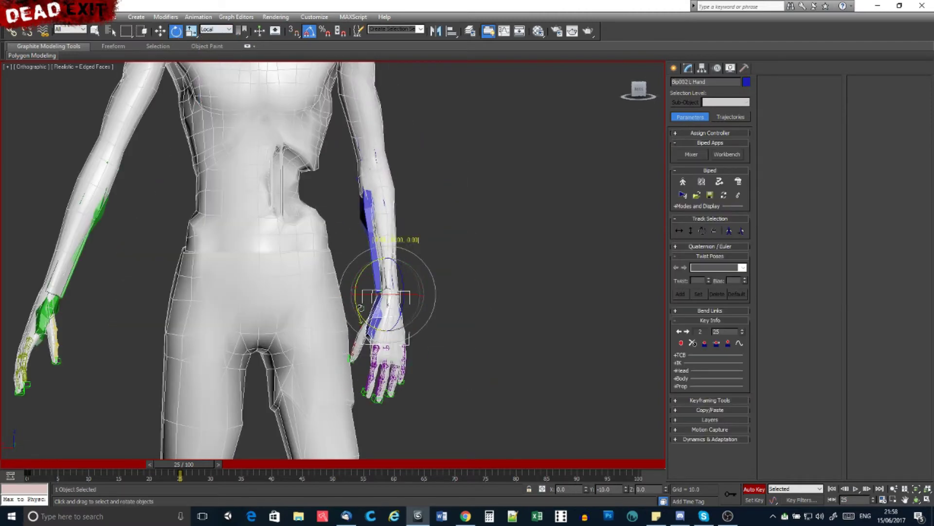
scroll(387, 218, "down", 2)
key("F3")
left_click(417, 265)
left_click_drag(417, 265, 389, 357)
key("e")
left_click_drag(386, 219, 418, 389)
left_click(705, 409)
left_click_drag(340, 170, 390, 170)
scroll(390, 171, "up", 5)
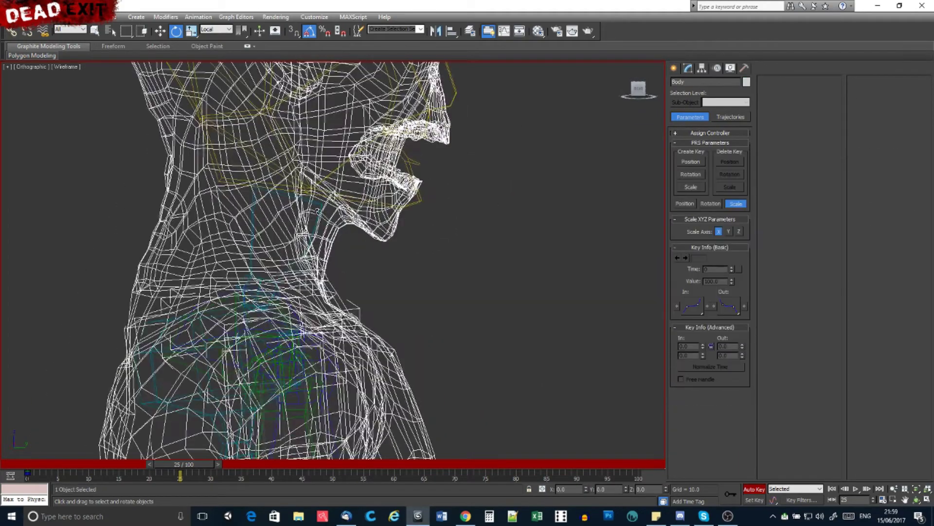
left_click(389, 171)
scroll(332, 261, "down", 5)
left_click(313, 229)
scroll(332, 260, "up", 3)
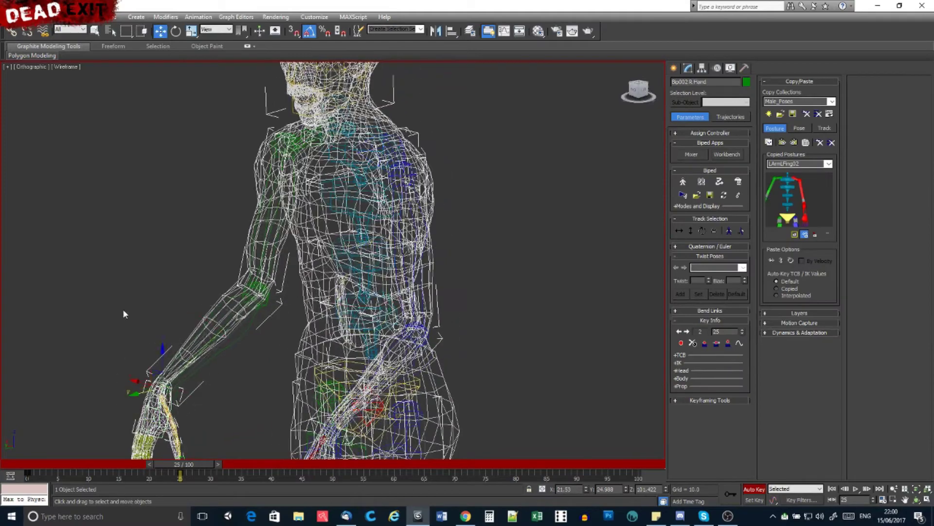
scroll(124, 314, "up", 3)
key("e")
left_click_drag(340, 165, 176, 274)
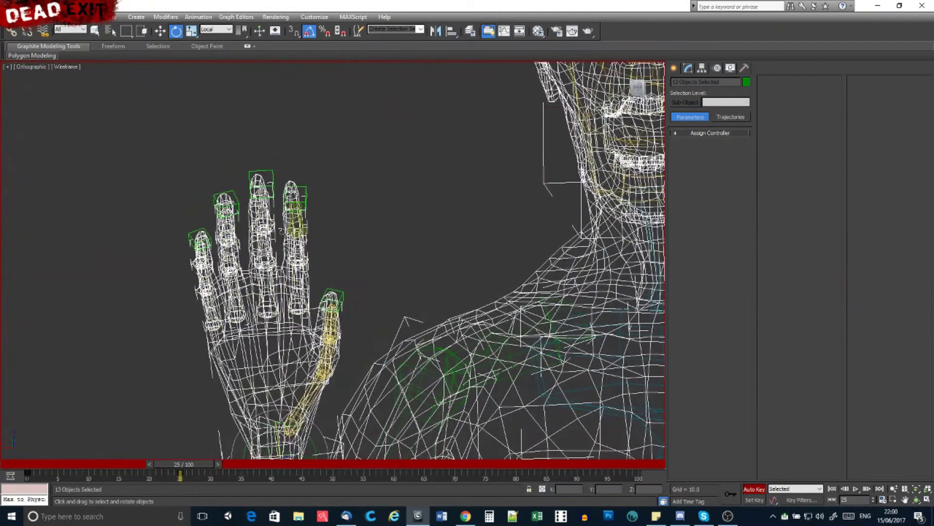
left_click_drag(281, 230, 341, 253)
left_click(263, 392)
mouse_move(263, 392)
left_mouse_down()
mouse_move(341, 341)
mouse_move(261, 374)
left_mouse_up()
scroll(260, 374, "up", 5)
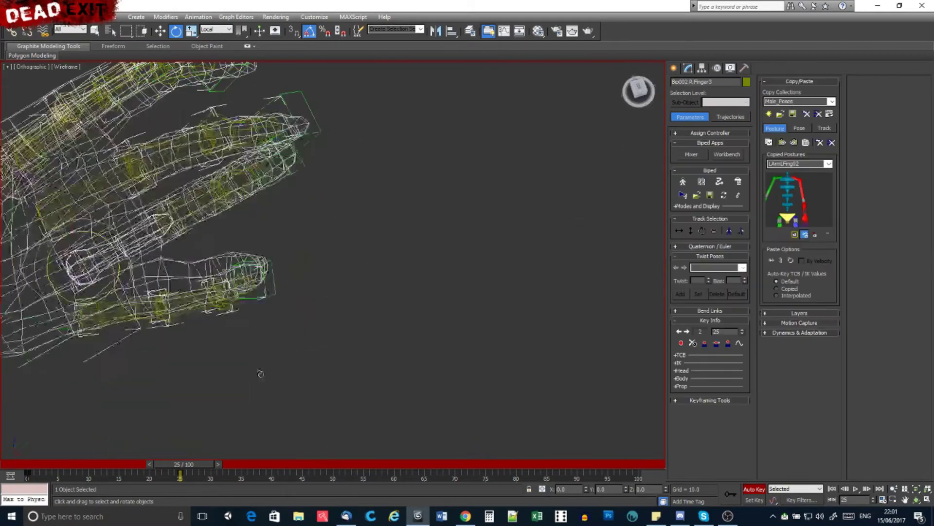
scroll(360, 305, "down", 5)
left_click(368, 132)
scroll(368, 131, "up", 5)
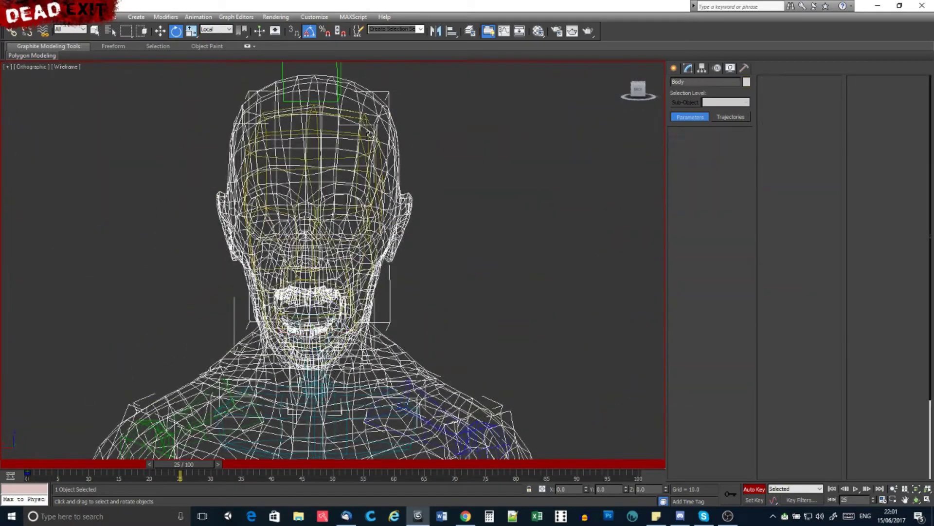
scroll(368, 132, "down", 4)
left_click(422, 208)
left_click_drag(422, 209, 484, 327)
left_click(452, 316)
key("w")
scroll(484, 327, "down", 3)
scroll(484, 328, "up", 4)
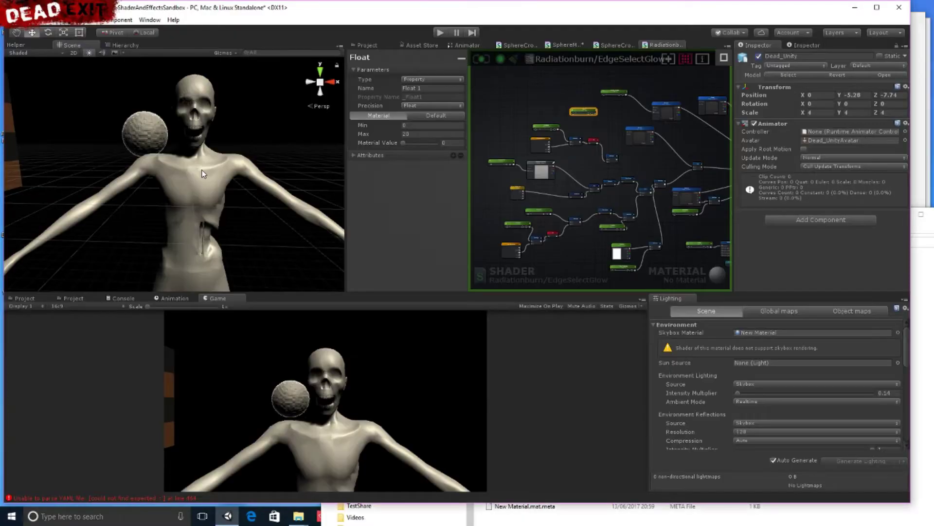
Open the new Dead_AC_Temp animator controller's graph and create a new state.
left_click(73, 297)
left_click(188, 376)
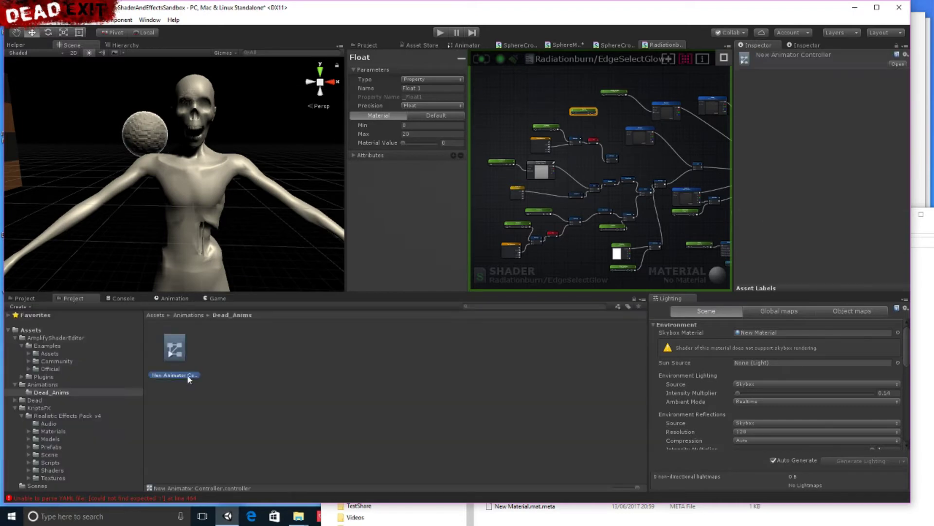
left_click(464, 45)
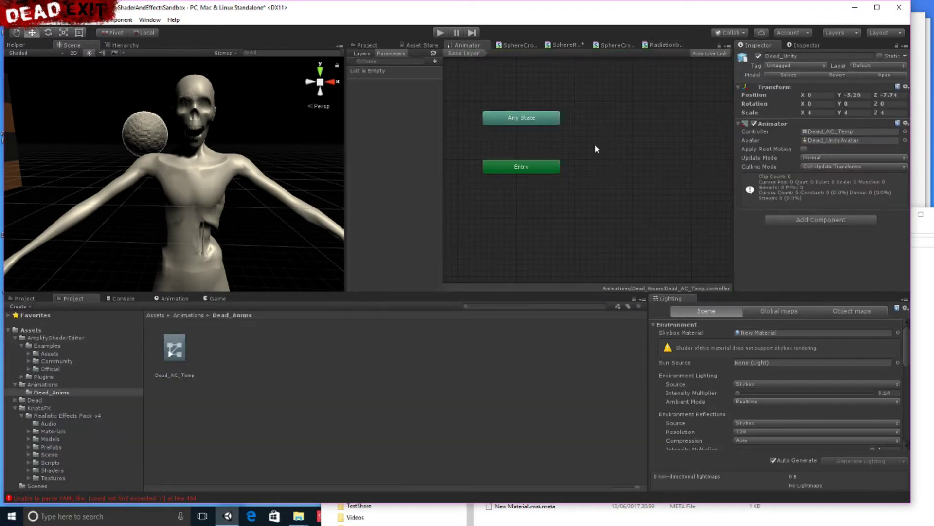
right_click(599, 162)
key("Escape")
Set the Idle state's motion to IdleTemp, assign the controller to Dead_Unity, and enter Play mode.
left_click(905, 76)
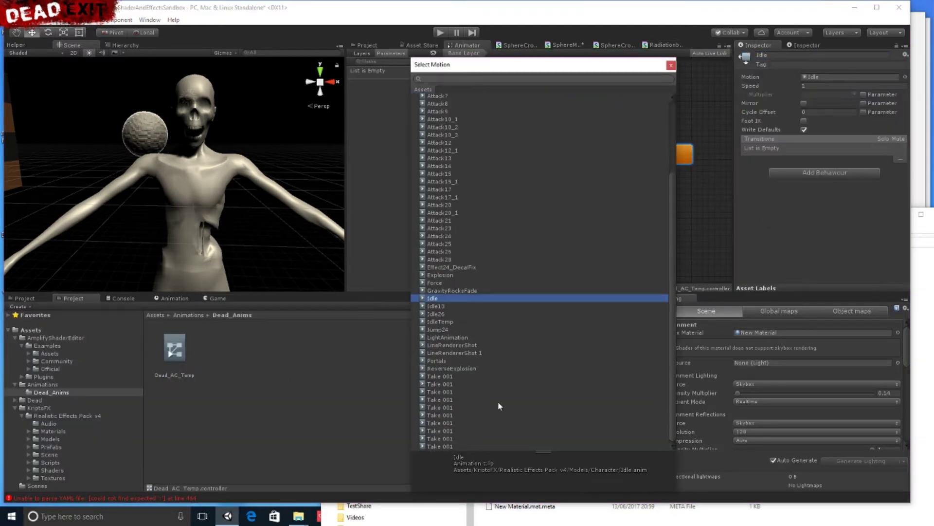
left_click(482, 376)
scroll(480, 371, "up", 4)
double_click(480, 418)
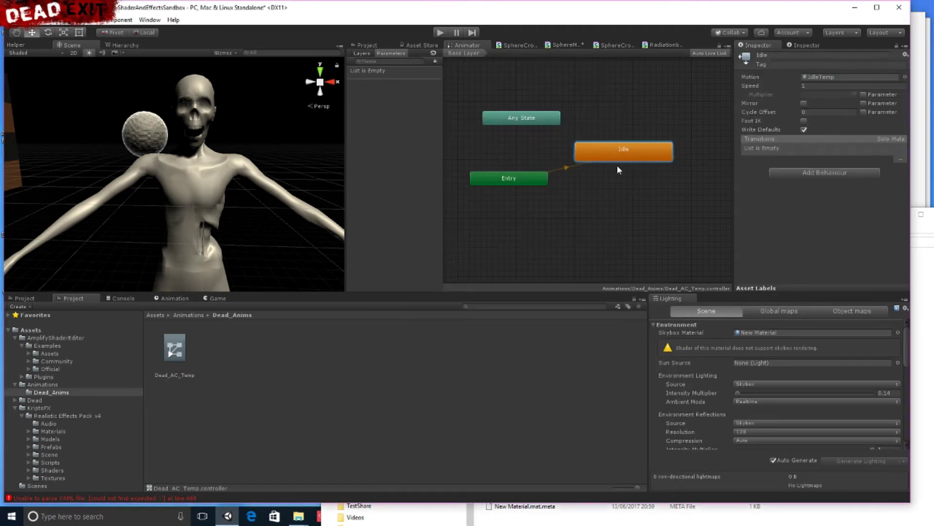
left_click(204, 208)
key("ctrl+p")
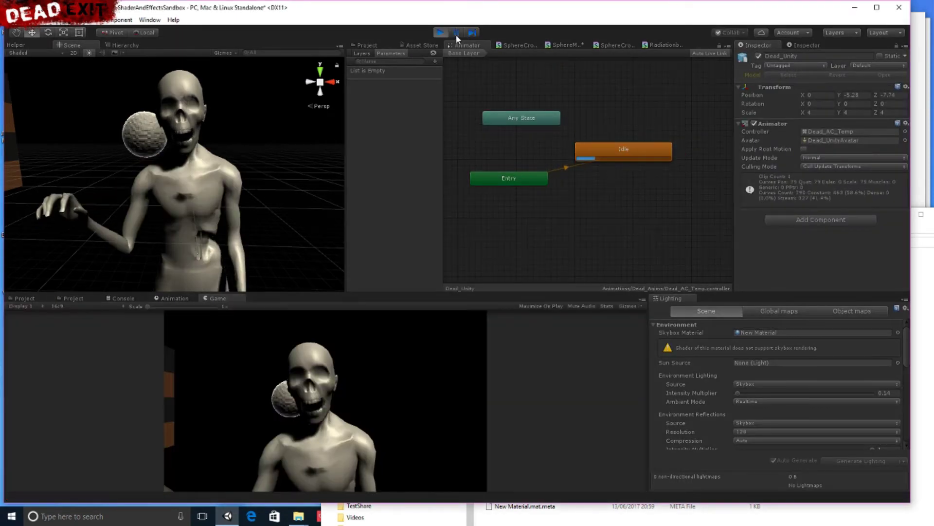
Open the Radiationburn shader graph and inspect the Sin and Emissive texture nodes.
left_click(18, 300)
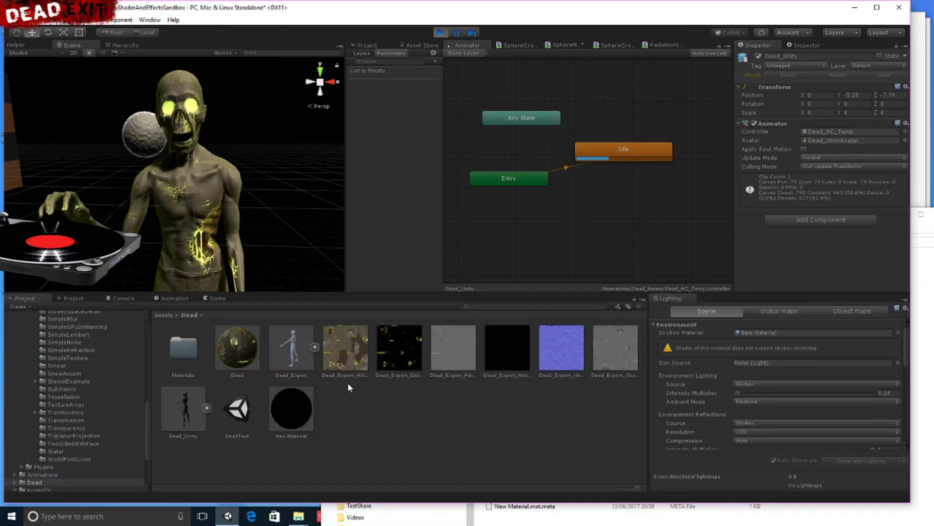
left_click(146, 141)
left_click(653, 45)
scroll(583, 162, "up", 5)
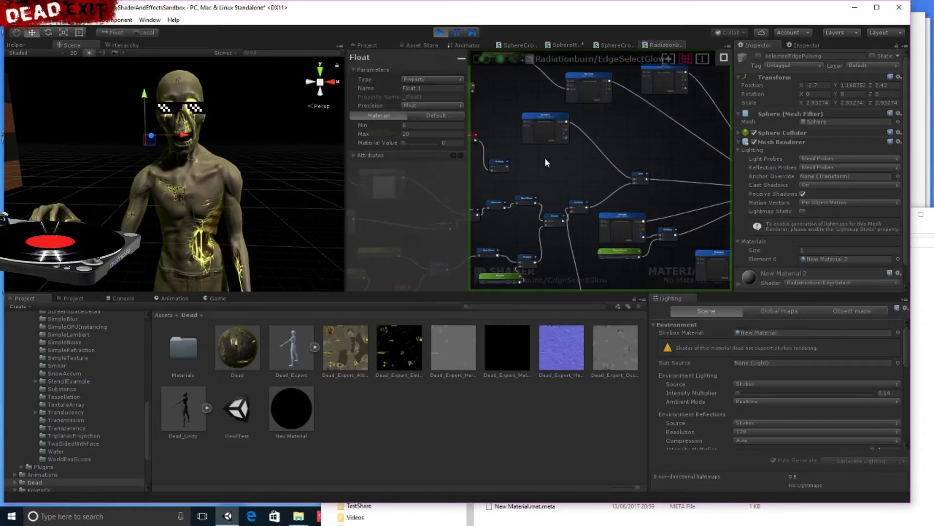
left_click(528, 168)
scroll(507, 141, "down", 3)
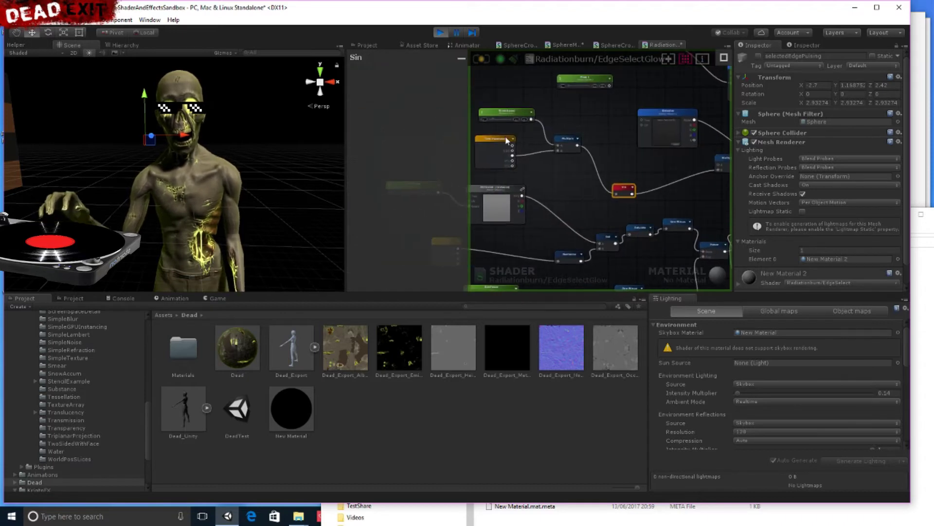
left_click(589, 90)
scroll(557, 154, "up", 2)
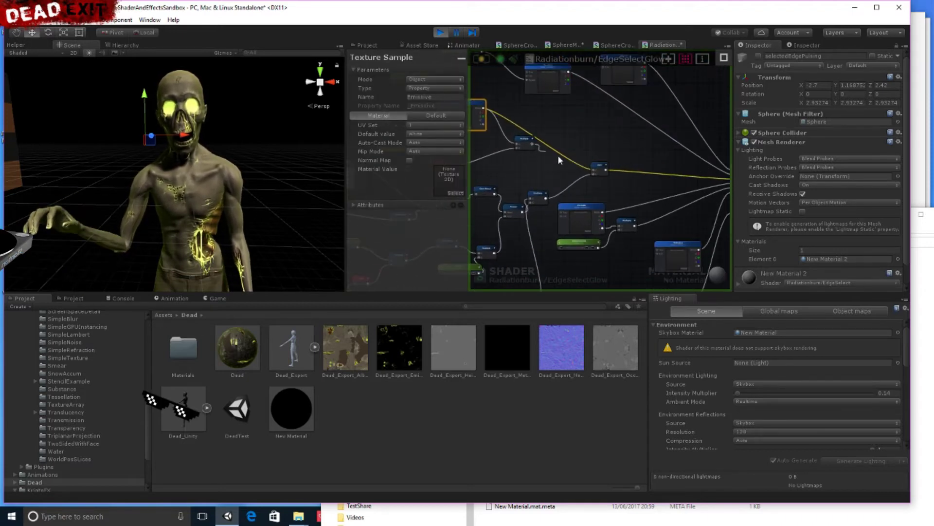
left_click_drag(622, 203, 544, 171)
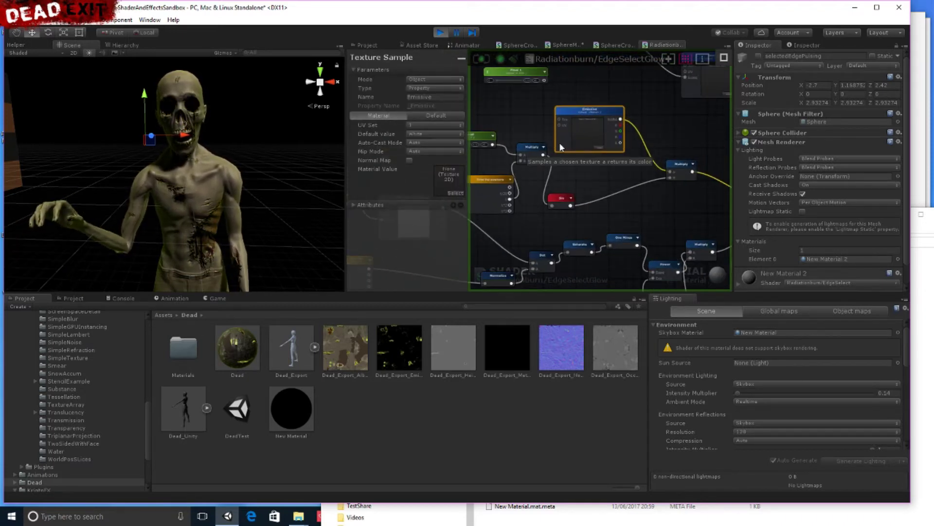
Inspect the ThrobSpeed and Multiply nodes and shift the Sin node slightly right.
scroll(526, 135, "up", 2)
left_click(509, 105)
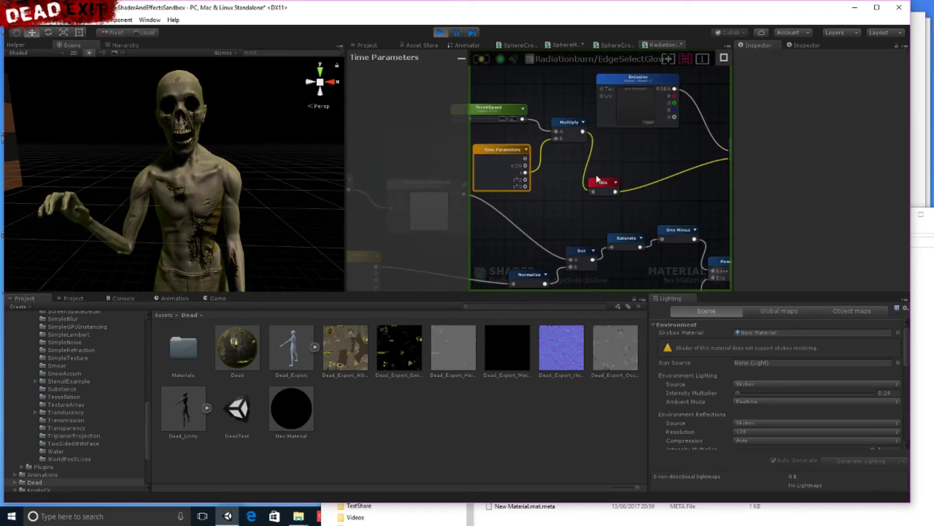
left_click(570, 122)
scroll(584, 185, "up", 2)
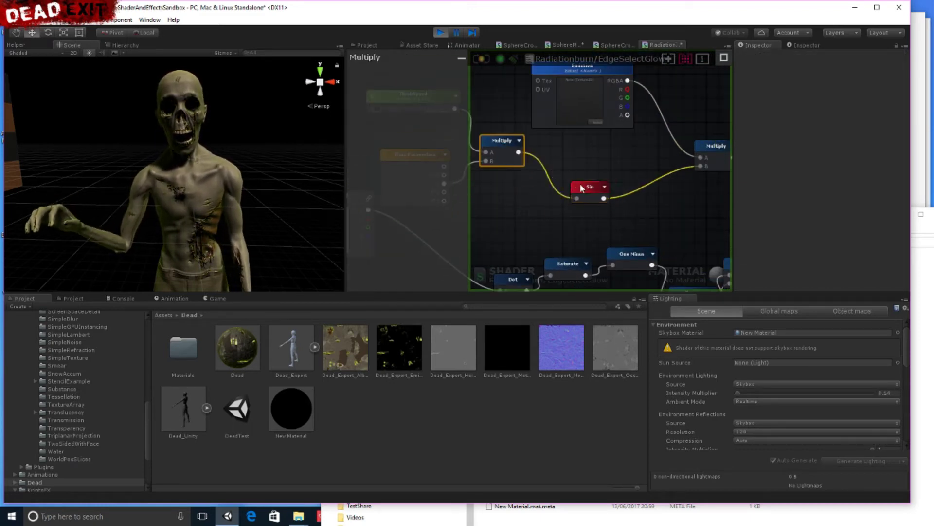
left_click(497, 184)
left_click_drag(497, 184, 505, 185)
Insert an Add node after Sin and add a Float 0 constant set to 0.5.
right_click(560, 162)
type("add")
key("Return")
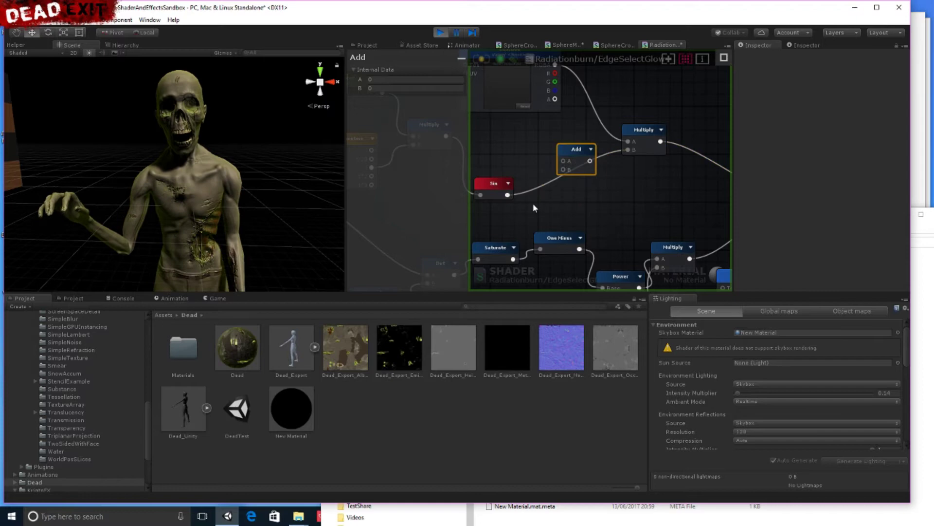
right_click(559, 171)
left_click(553, 207)
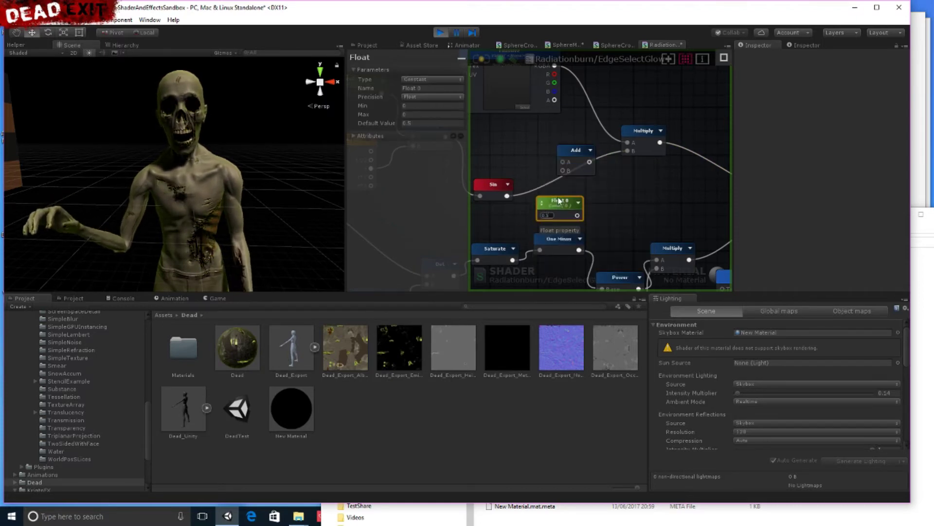
left_click_drag(559, 201, 496, 157)
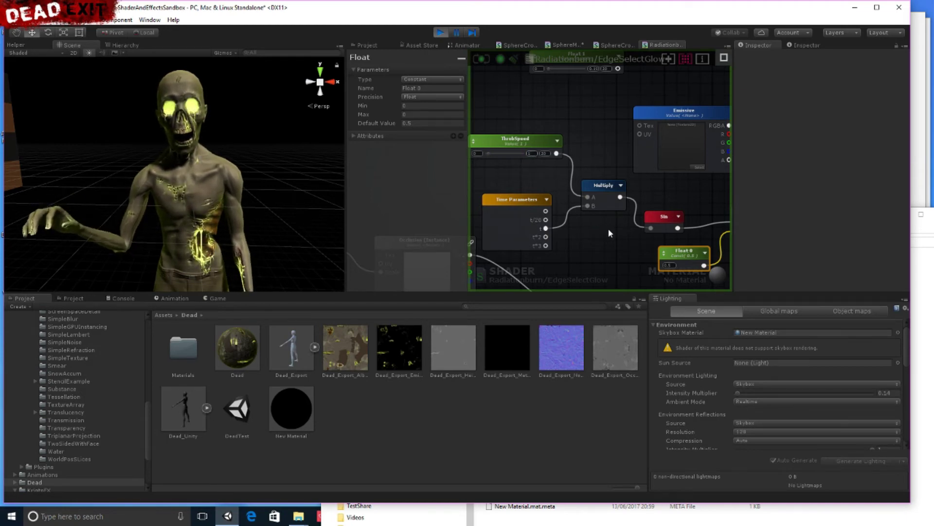
Rearrange the Add and Float 0 nodes so Float 0 feeds the Add node.
left_click_drag(608, 229, 499, 174)
left_click(615, 156)
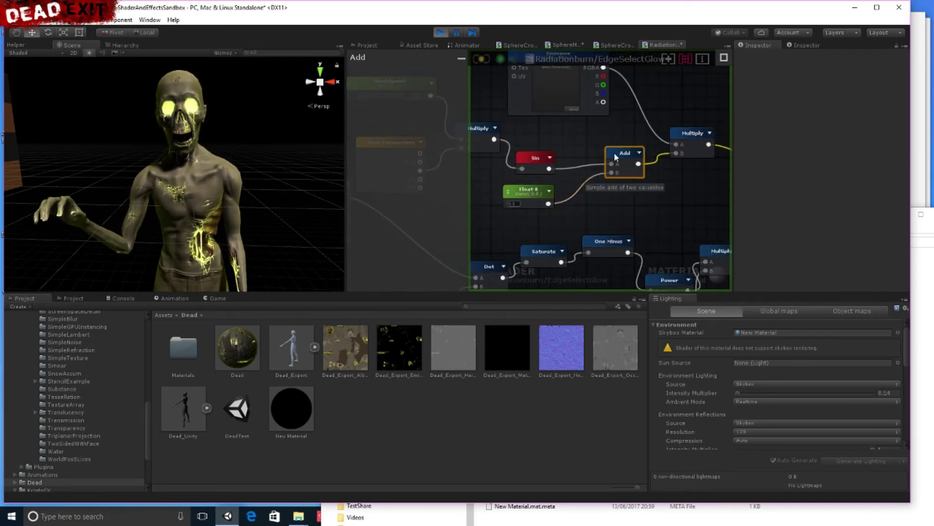
left_click_drag(615, 156, 591, 192)
left_click_drag(525, 189, 506, 189)
Insert a Remap node mapping 0–1 to 0.5–1 between Add and Multiply's B input.
left_click_drag(591, 194, 588, 196)
right_click(598, 163)
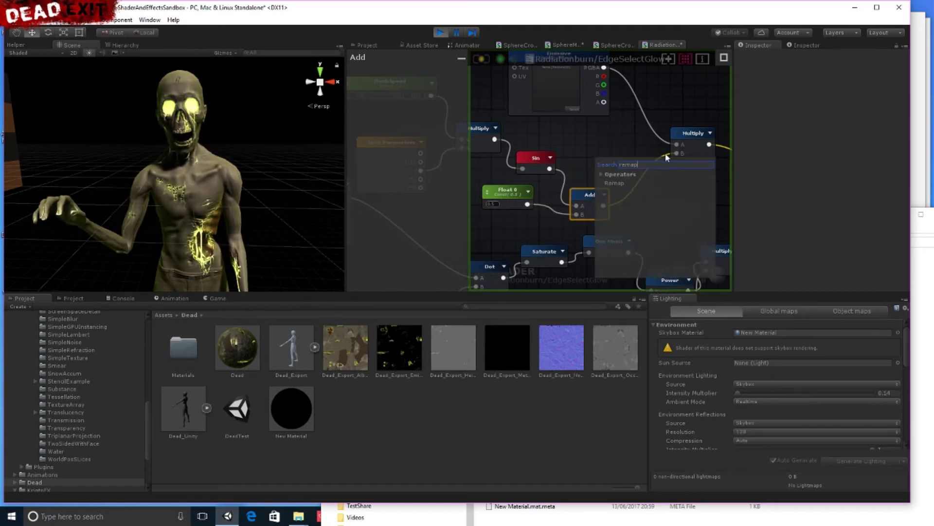
left_click(614, 183)
left_click_drag(614, 136, 622, 134)
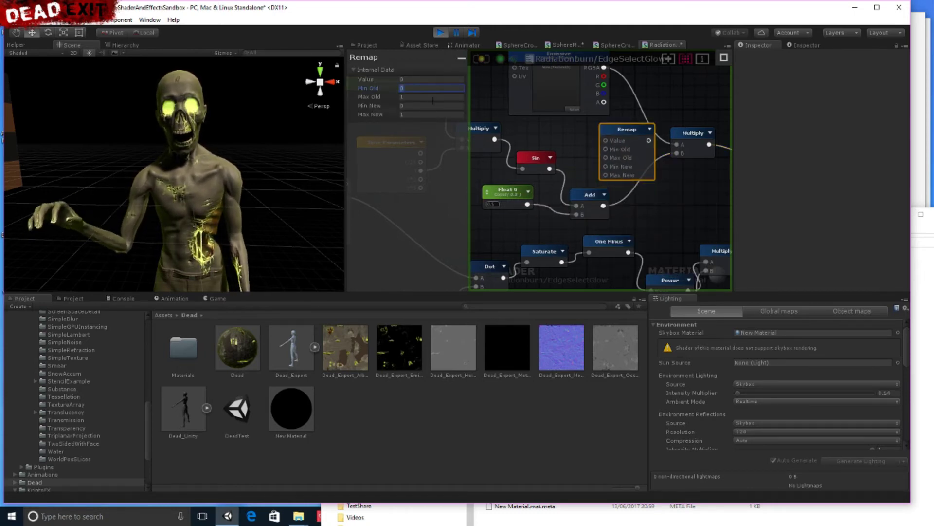
key("Tab")
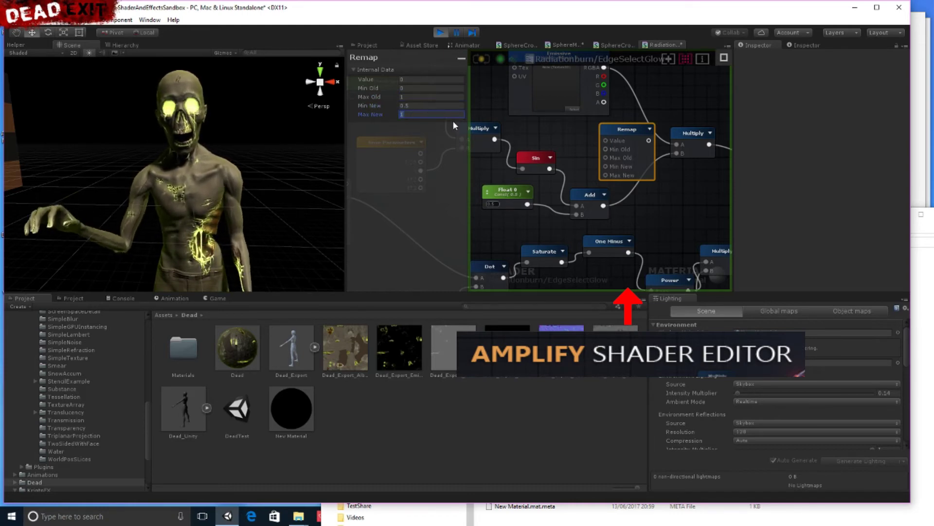
left_click_drag(644, 140, 649, 173)
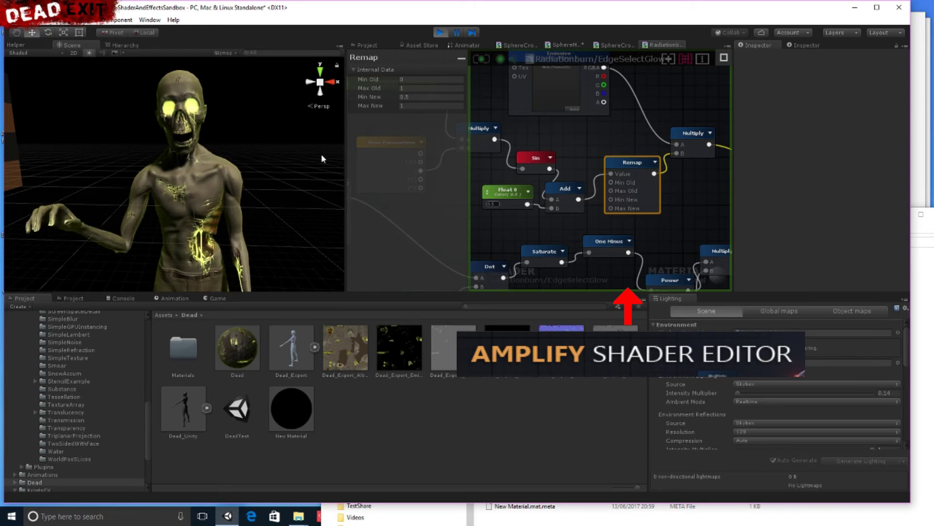
scroll(573, 204, "down", 5)
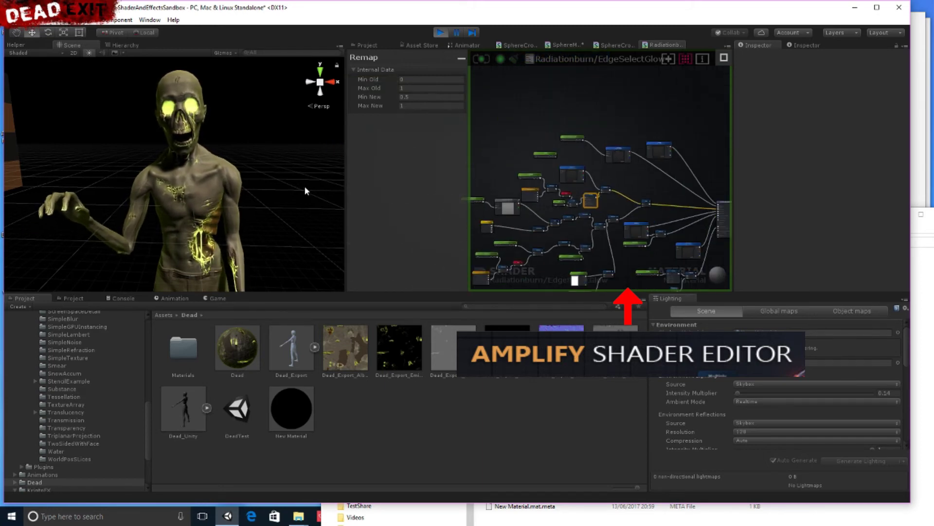
left_click(217, 298)
Enlarge the Game view and orbit the Scene view around the zombie's glowing body.
left_click_drag(336, 293, 336, 241)
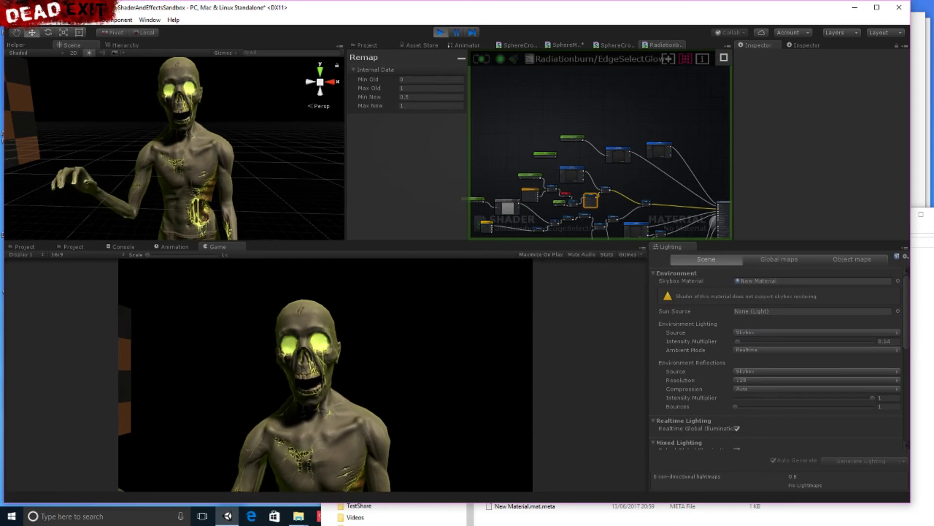
left_click_drag(127, 146, 877, 184)
scroll(164, 179, "down", 5)
left_click_drag(699, 145, 177, 206)
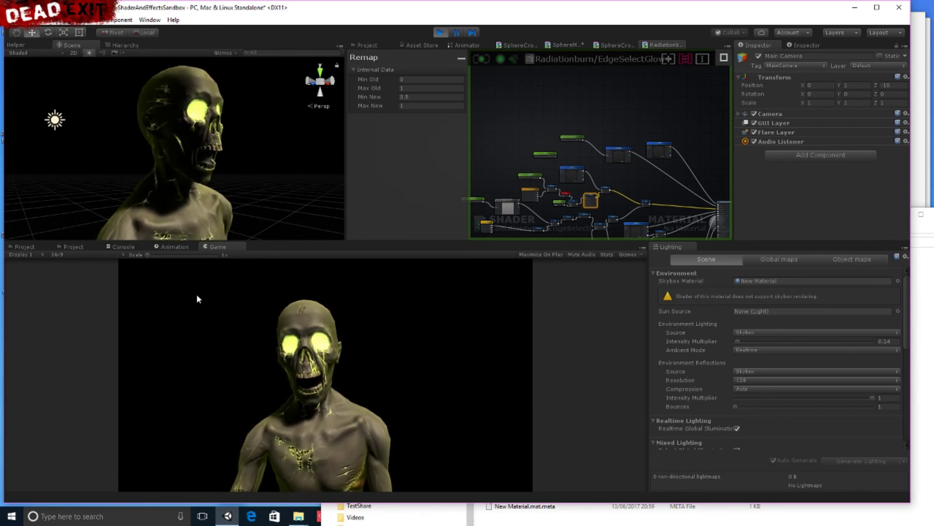
left_click_drag(204, 219, 248, 154)
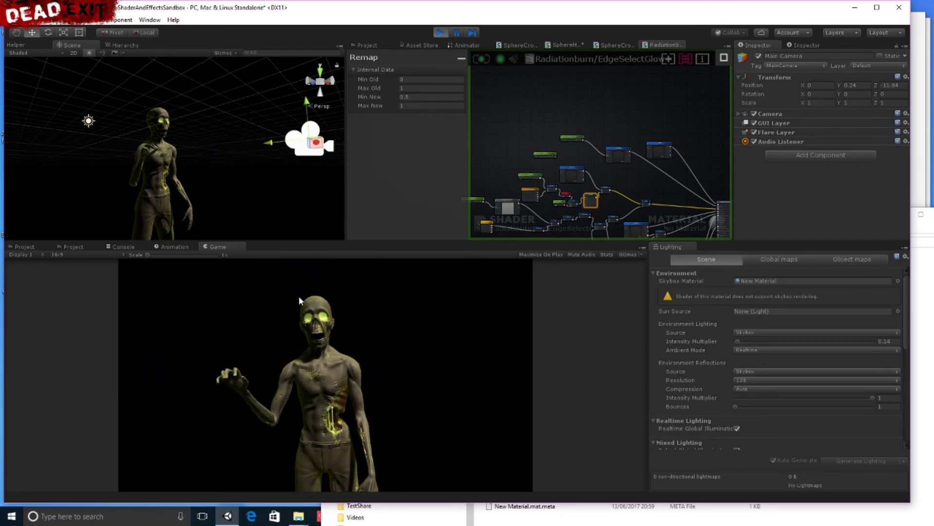